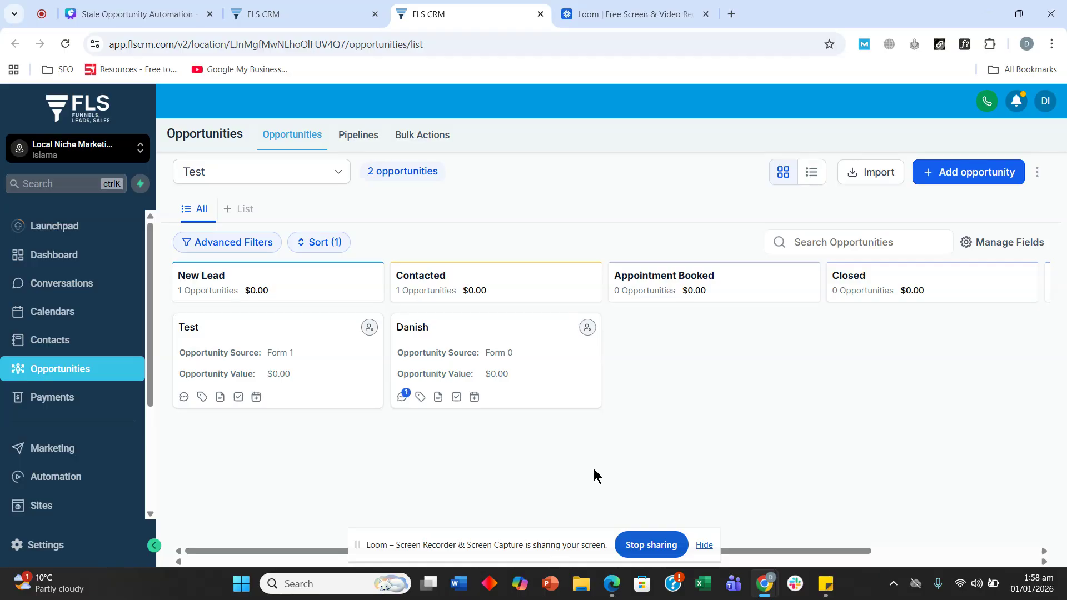
Step: Create a new automation workflow and name it "Stale opportunities"
left_click(68, 478)
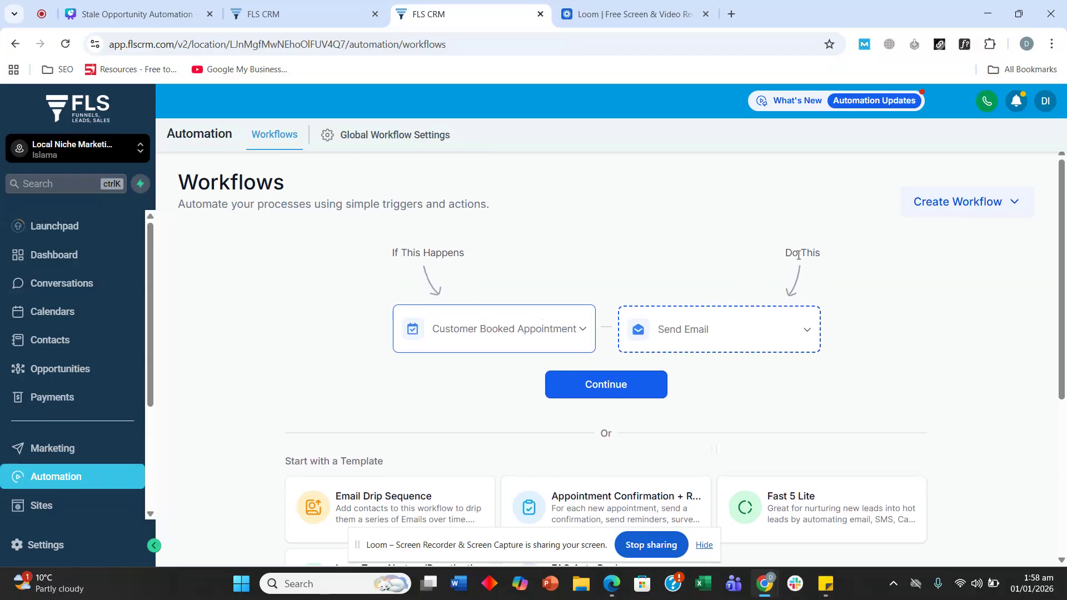
left_click(954, 213)
left_click(906, 234)
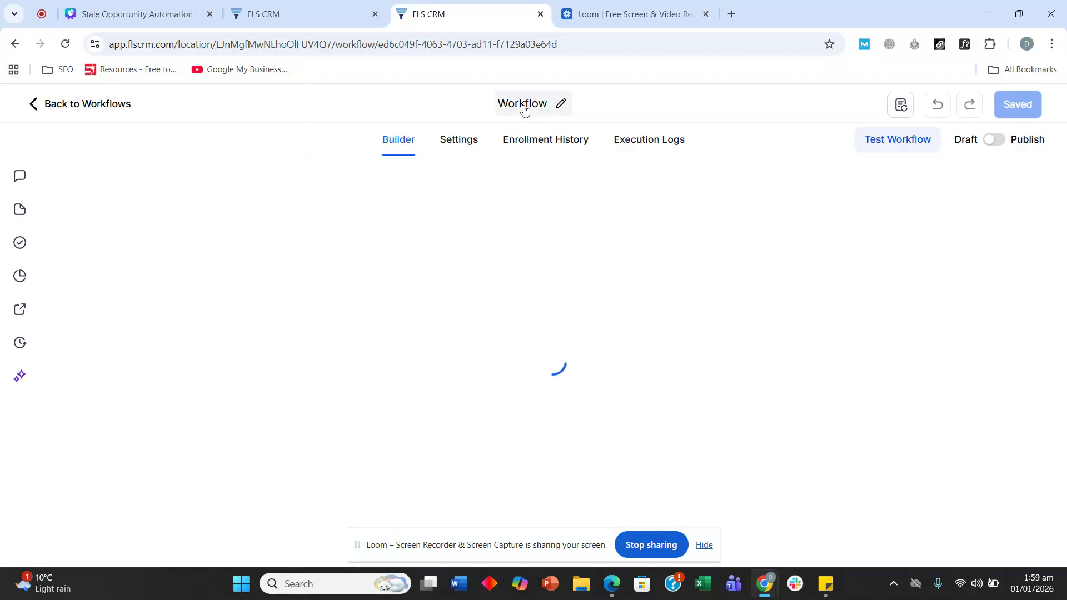
left_click(508, 109)
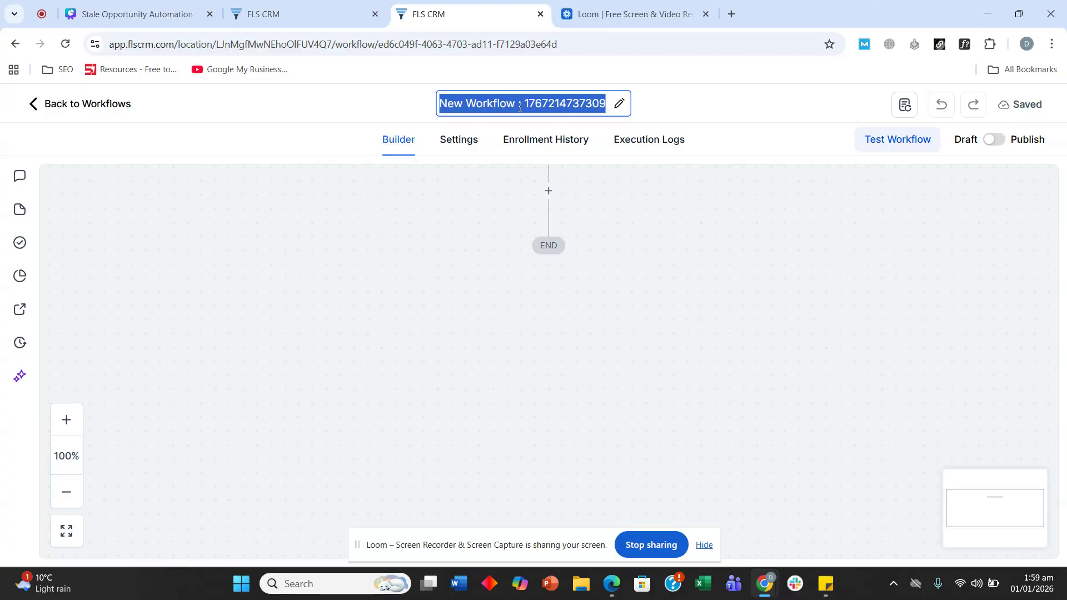
type("Stale opportunities")
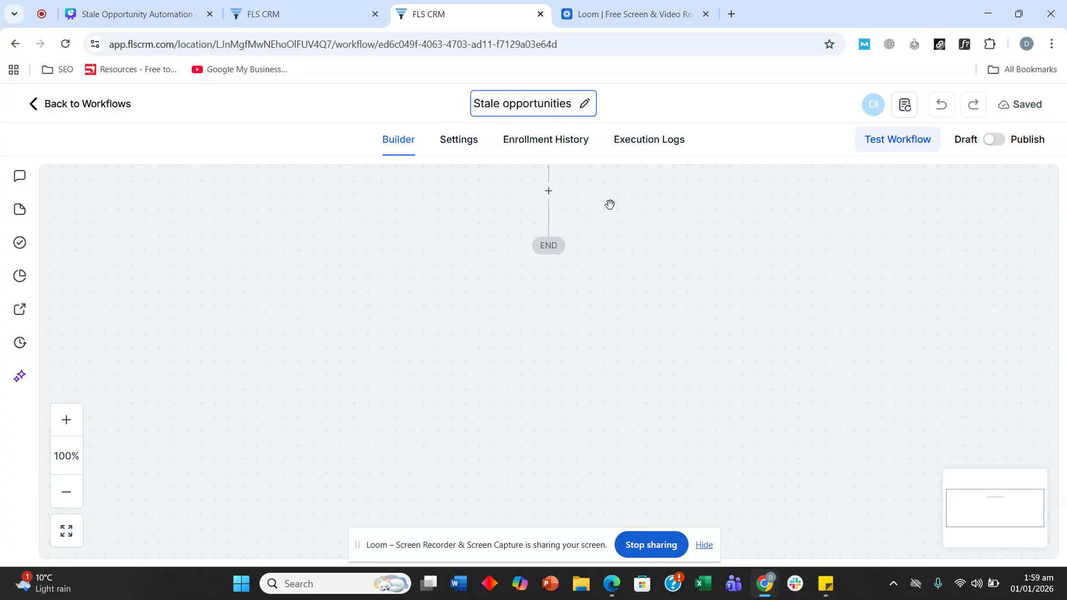
key("Return")
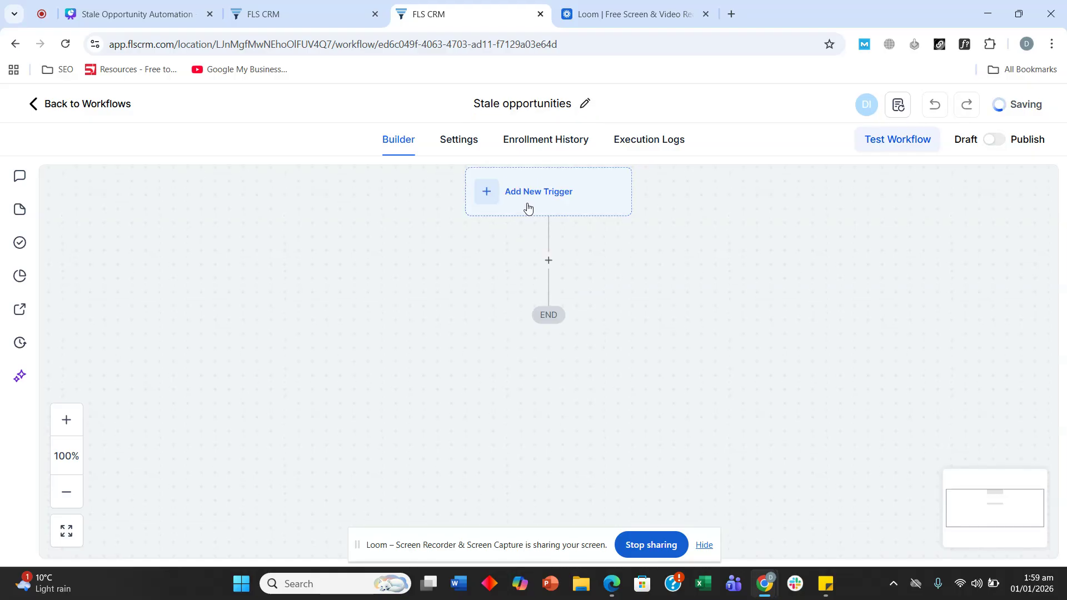
Step: Search for "stale" among the workflow triggers and choose the Stale Opportunities trigger
left_click(523, 199)
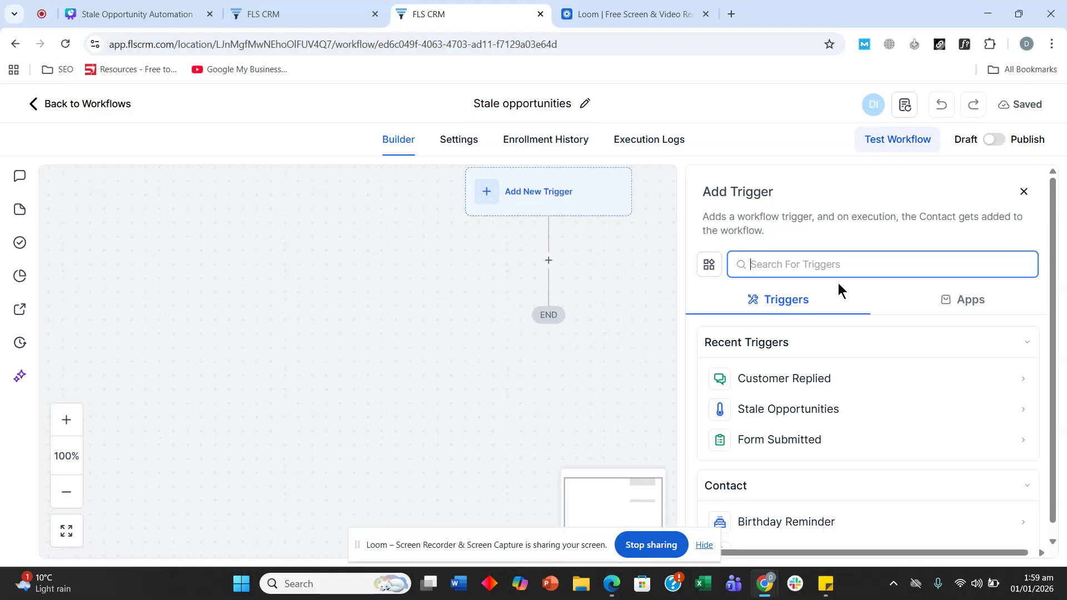
type("st")
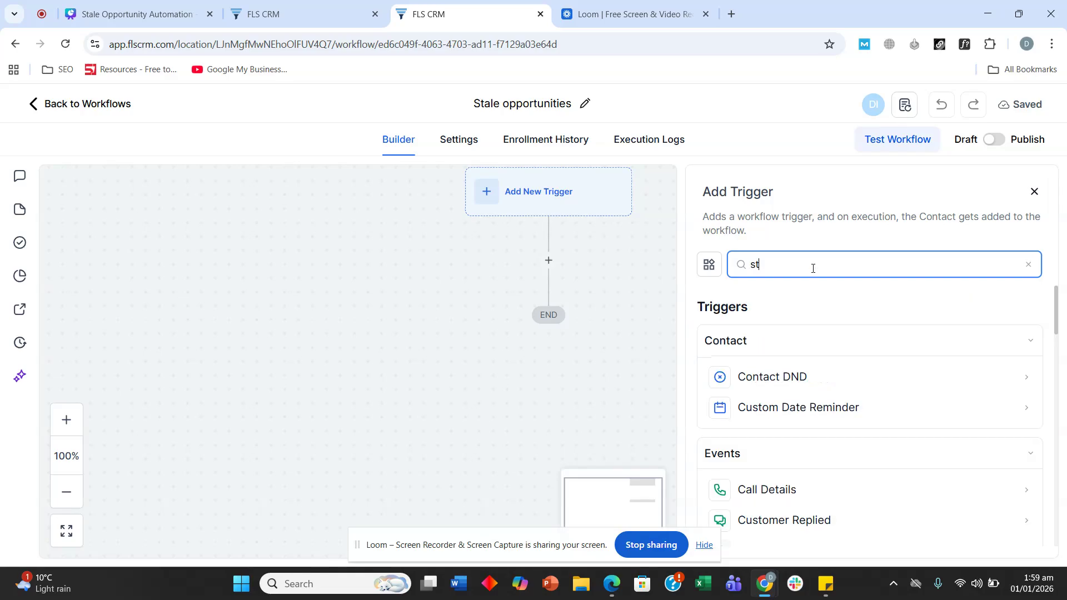
key("BackSpace")
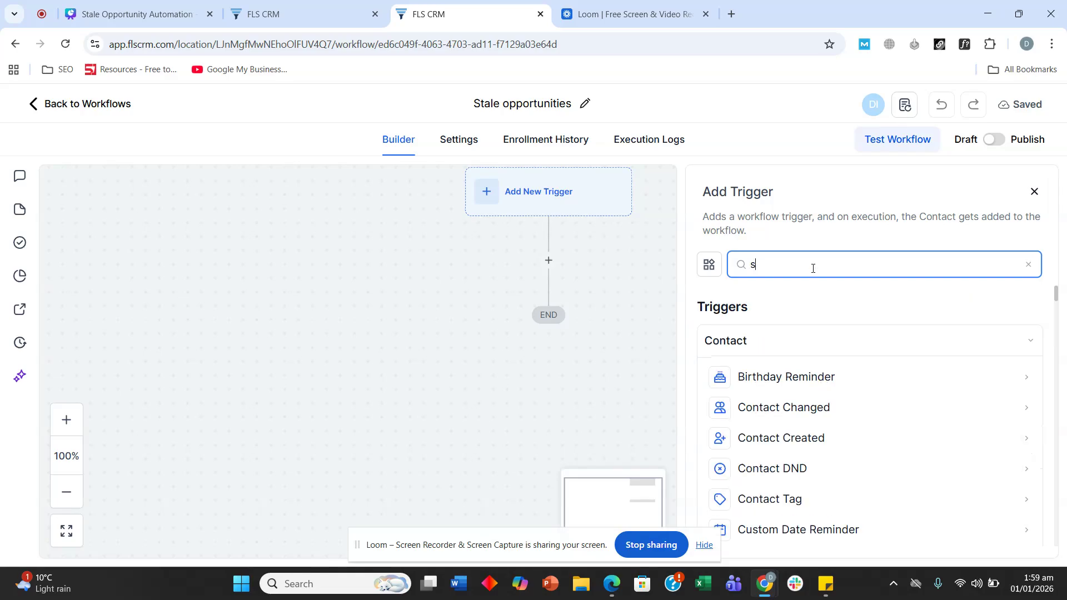
type("tale")
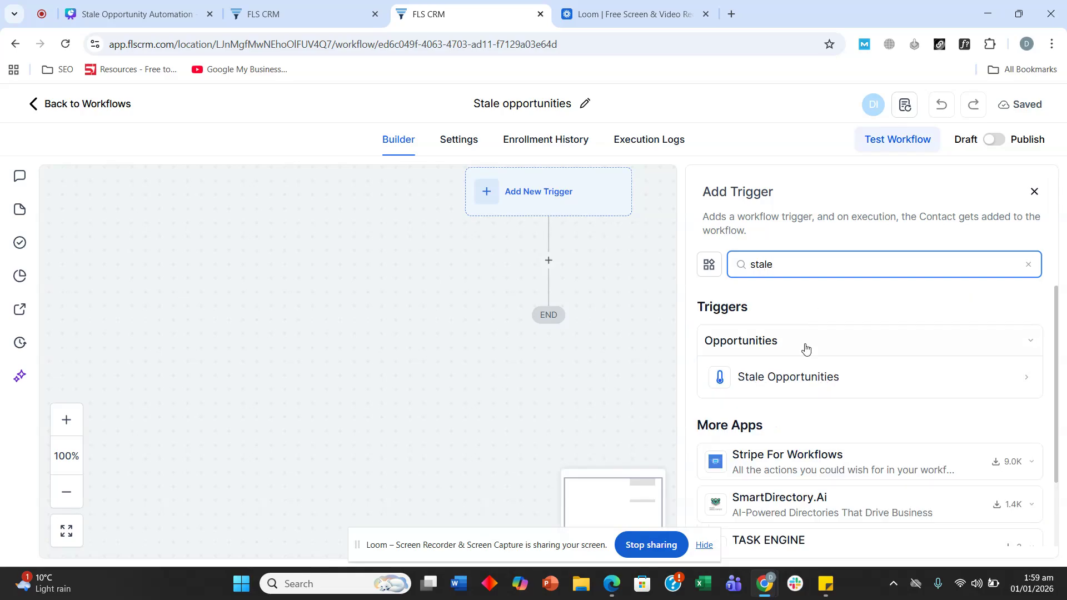
left_click(802, 378)
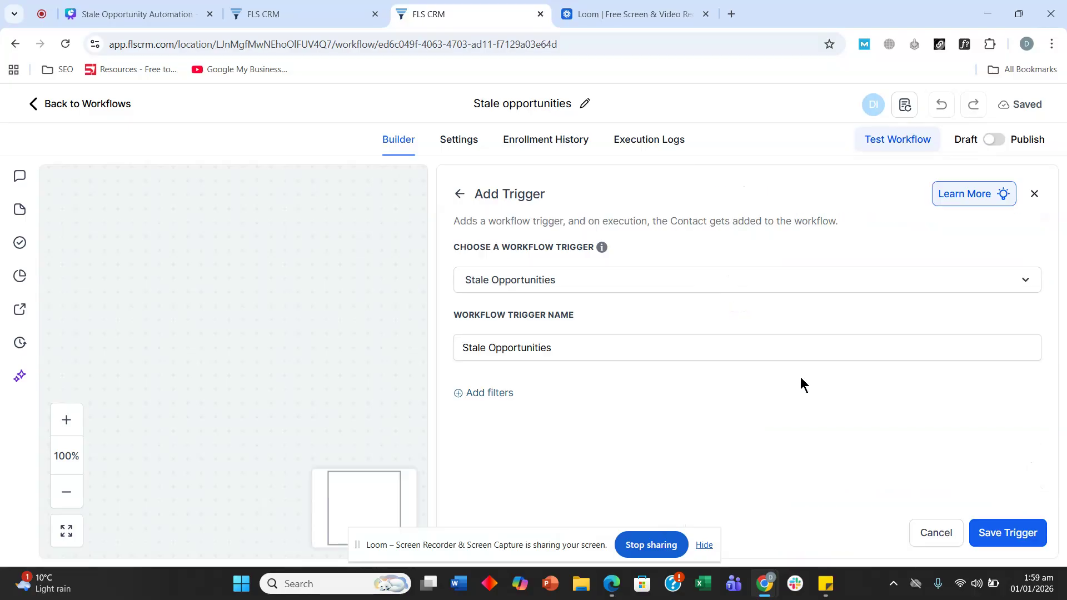
Step: Add a filter to the trigger that limits it to opportunities in the Test pipeline
left_click(511, 398)
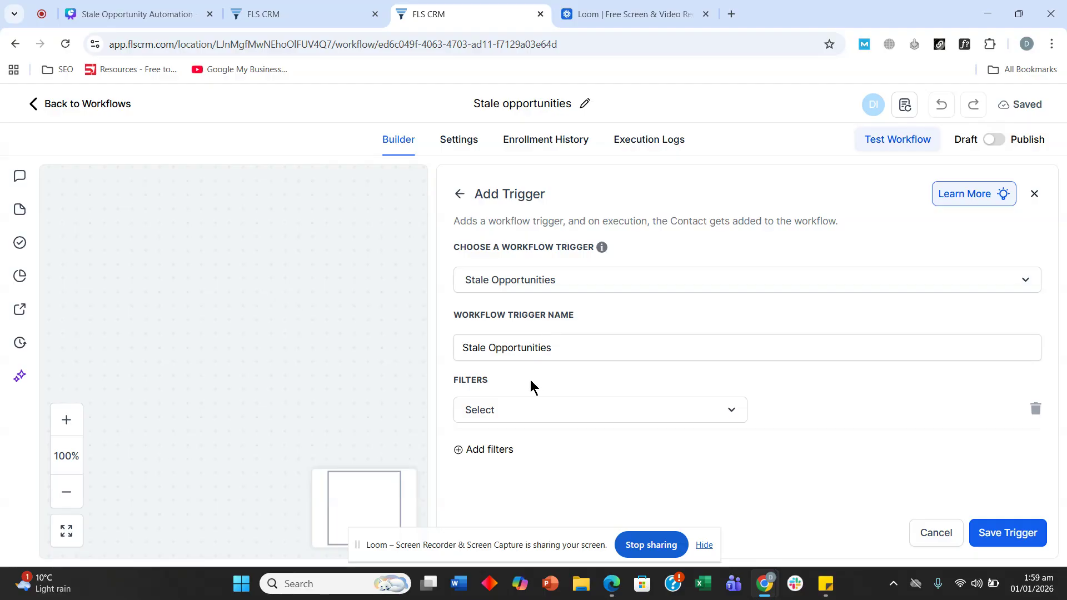
left_click(527, 415)
scroll(534, 389, "down", 3)
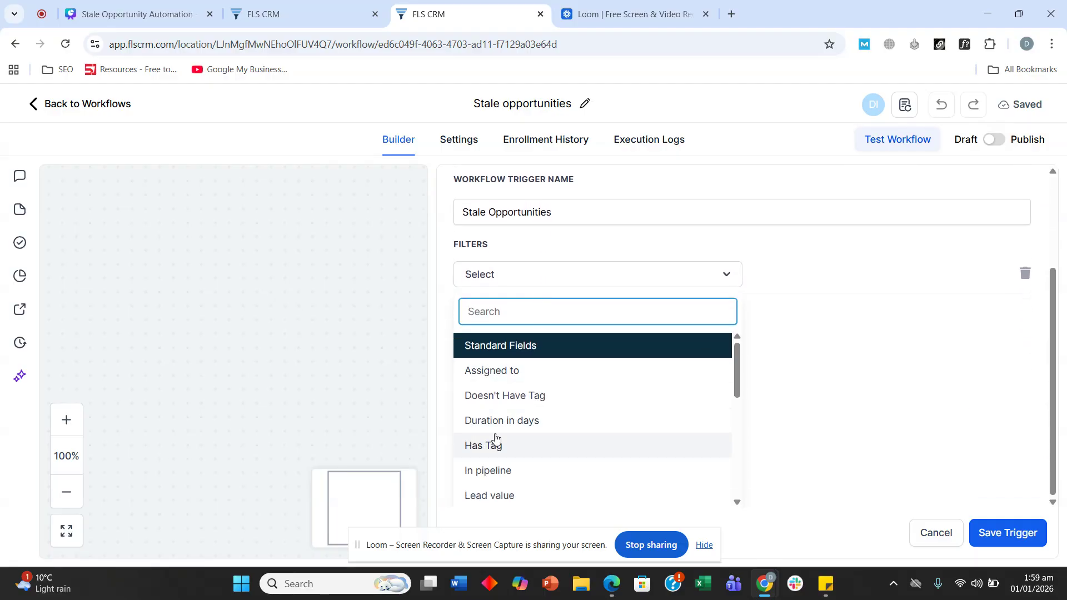
left_click(502, 467)
left_click(815, 415)
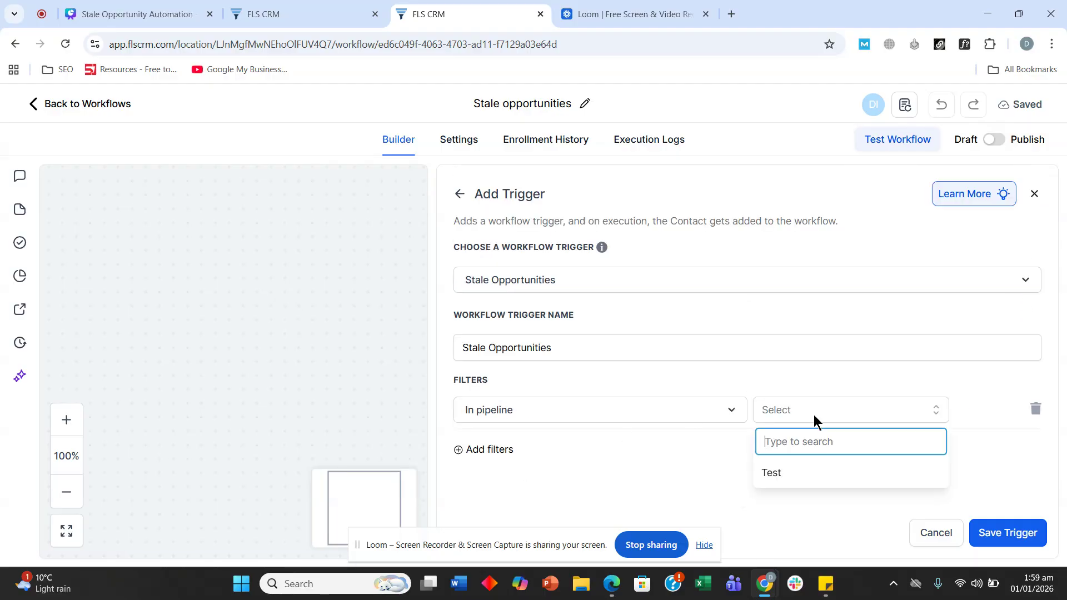
left_click(781, 474)
Step: Add a second trigger filter for Duration in days with a value of 5
left_click(501, 450)
left_click(542, 439)
scroll(547, 414, "down", 3)
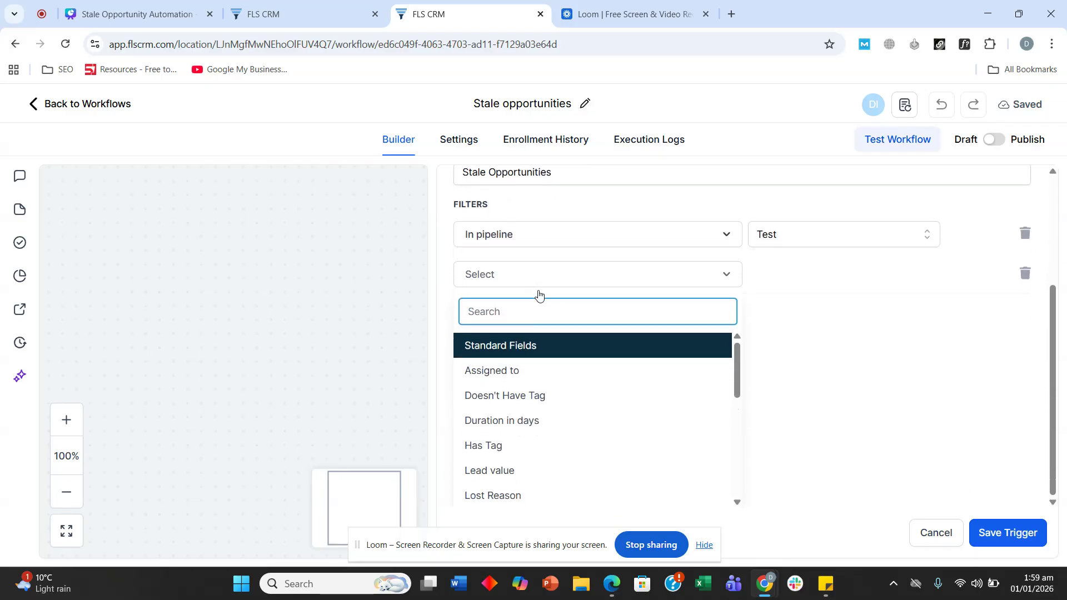
scroll(489, 370, "down", 1)
scroll(493, 408, "up", 1)
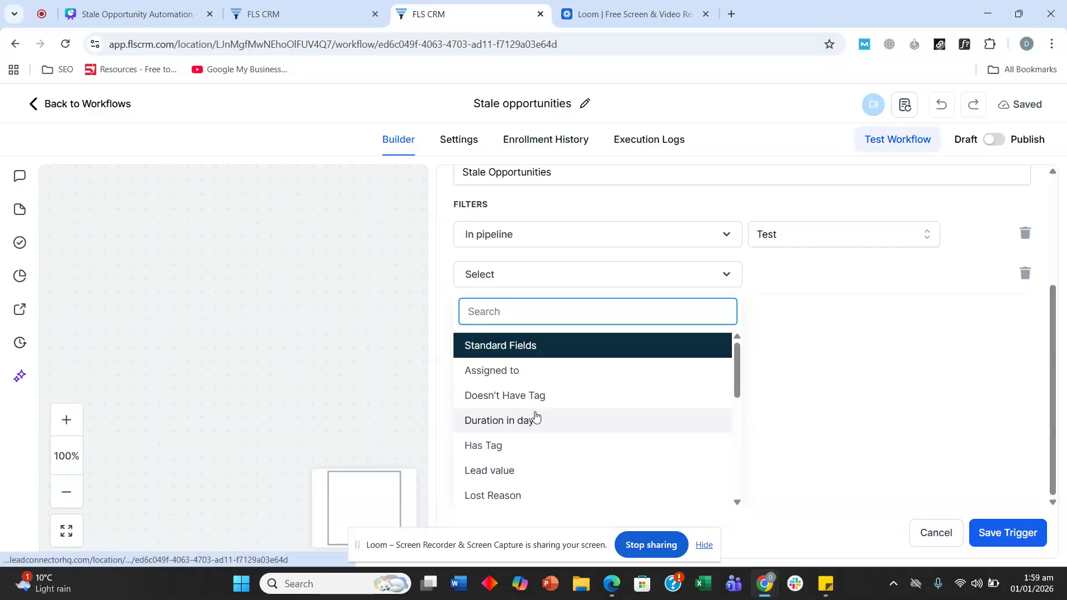
left_click(542, 424)
left_click(787, 442)
type("5")
left_click(783, 472)
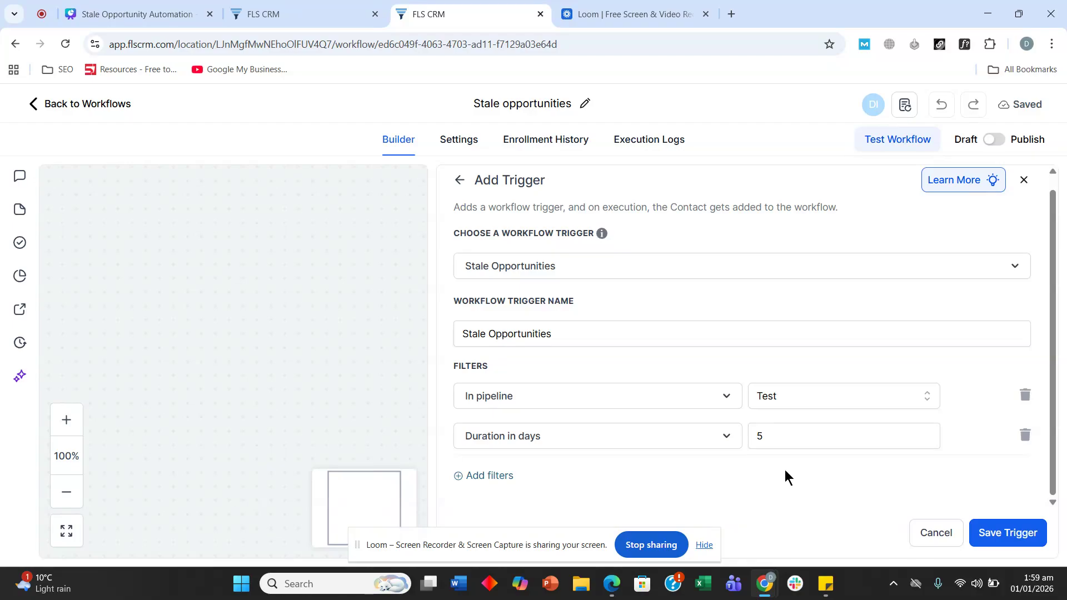
Step: Add a third filter restricting the Pipeline stage to Contacted, and save the Stale Opportunities trigger
left_click(507, 477)
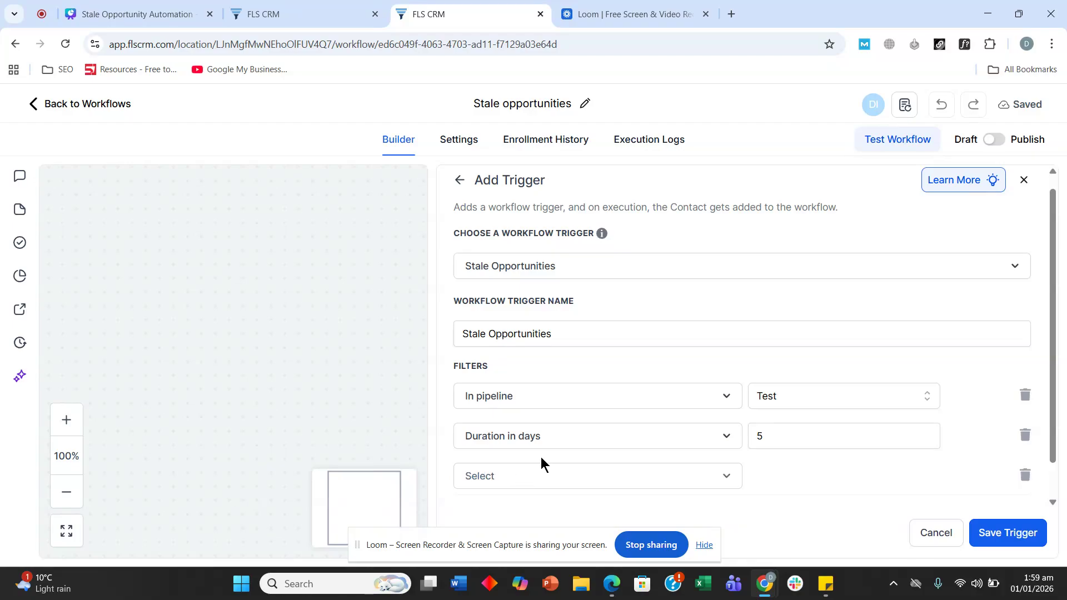
scroll(576, 423, "down", 1)
left_click(544, 438)
scroll(564, 398, "down", 3)
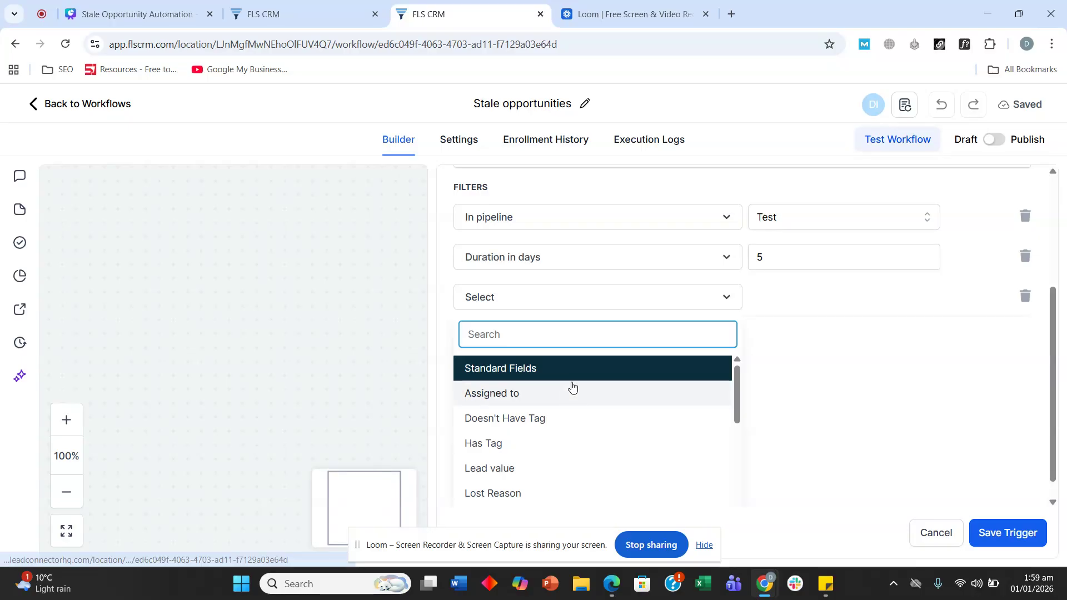
scroll(573, 388, "down", 2)
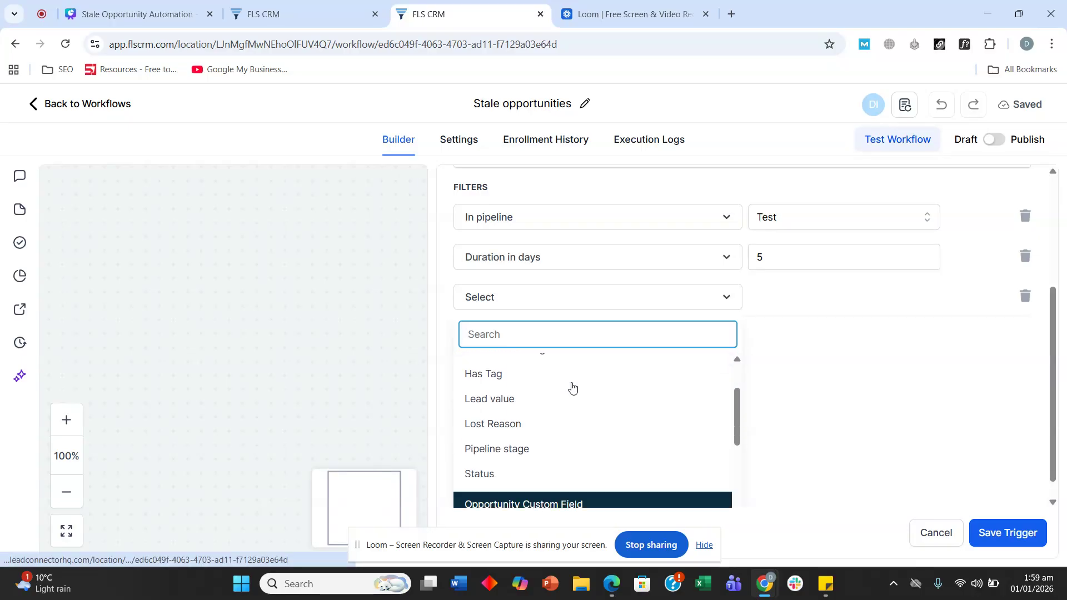
left_click(549, 449)
left_click(779, 438)
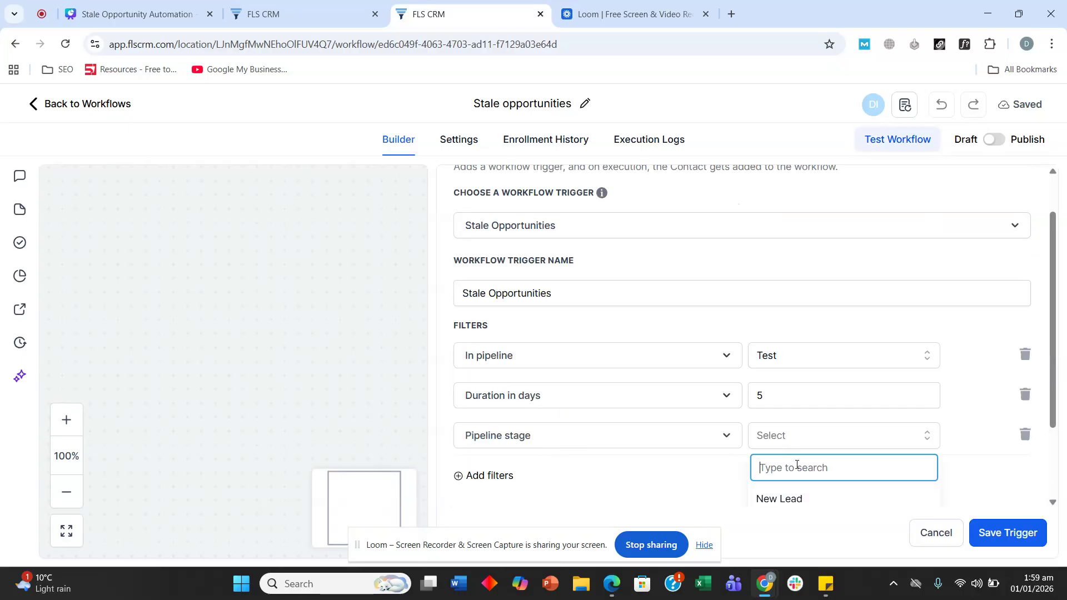
left_click(776, 451)
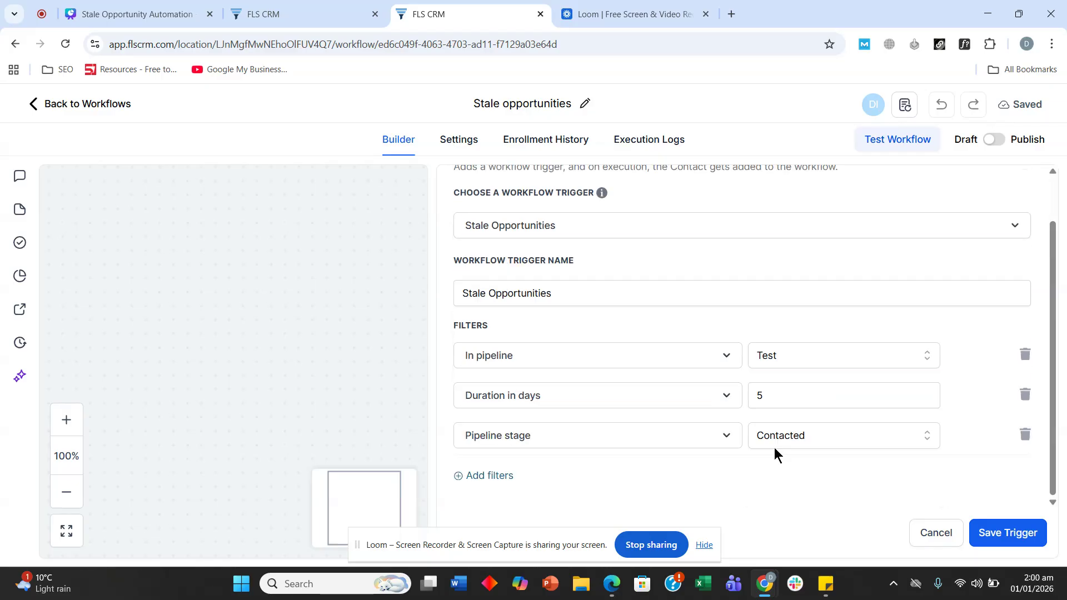
left_click(995, 534)
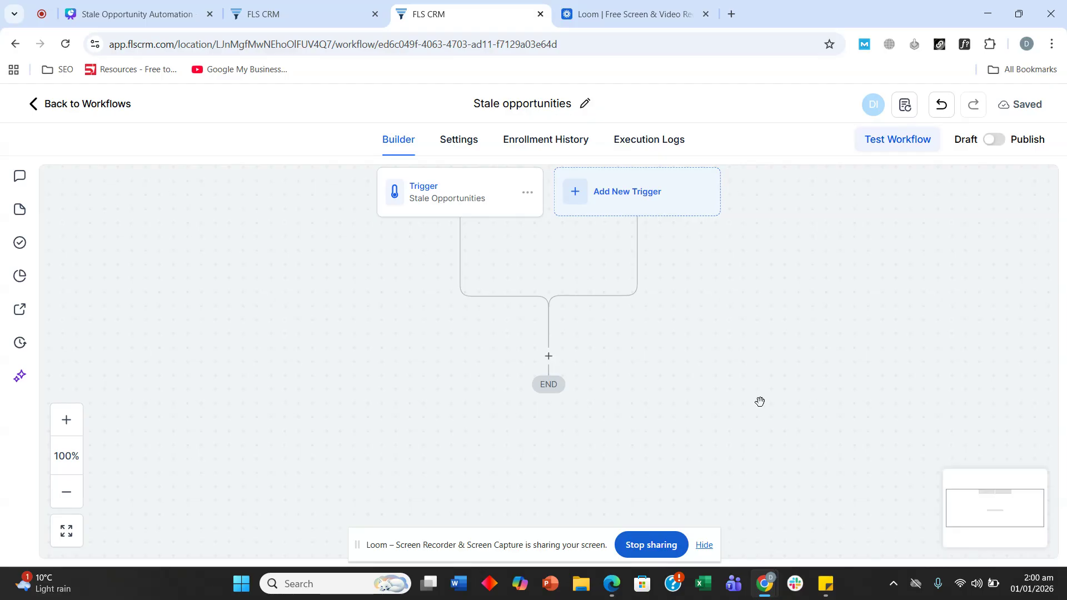
Step: Switch to the Canva presentation to check its example slide, and return to the workflow builder in FLS CRM
left_click(167, 14)
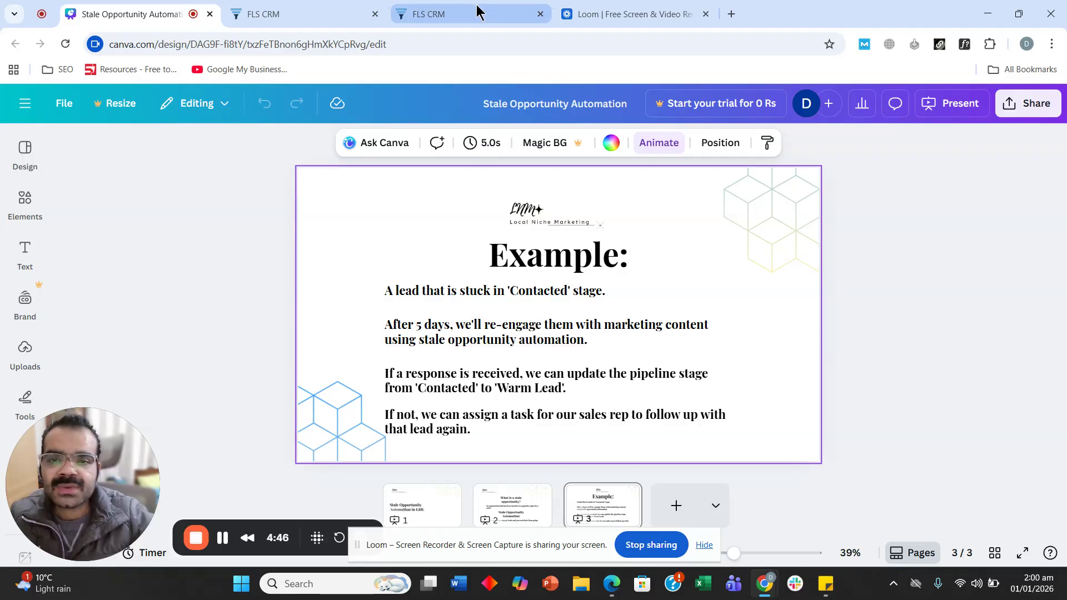
left_click(596, 11)
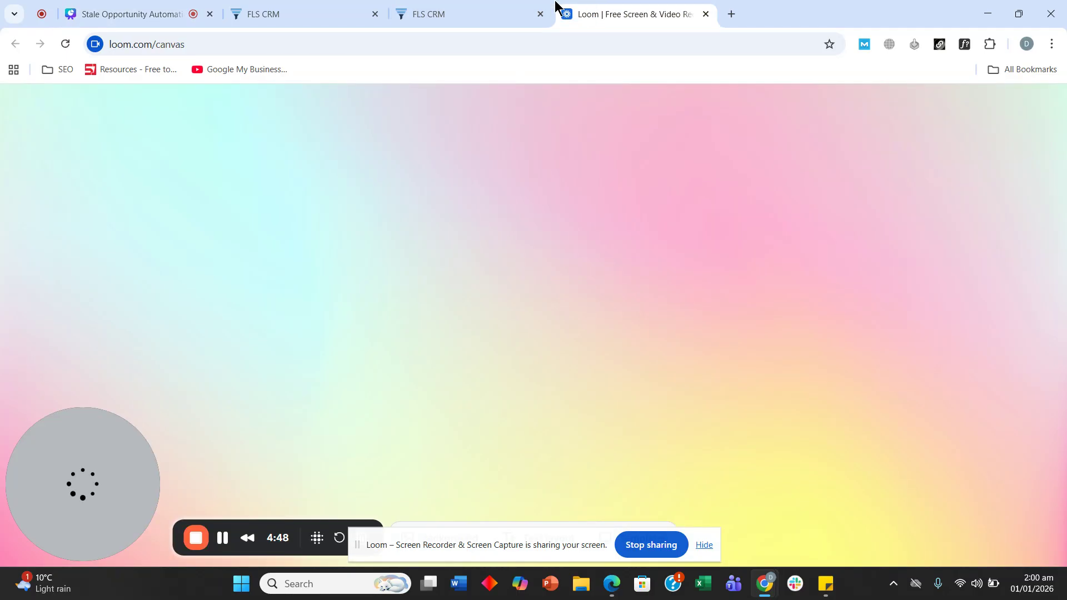
left_click(513, 17)
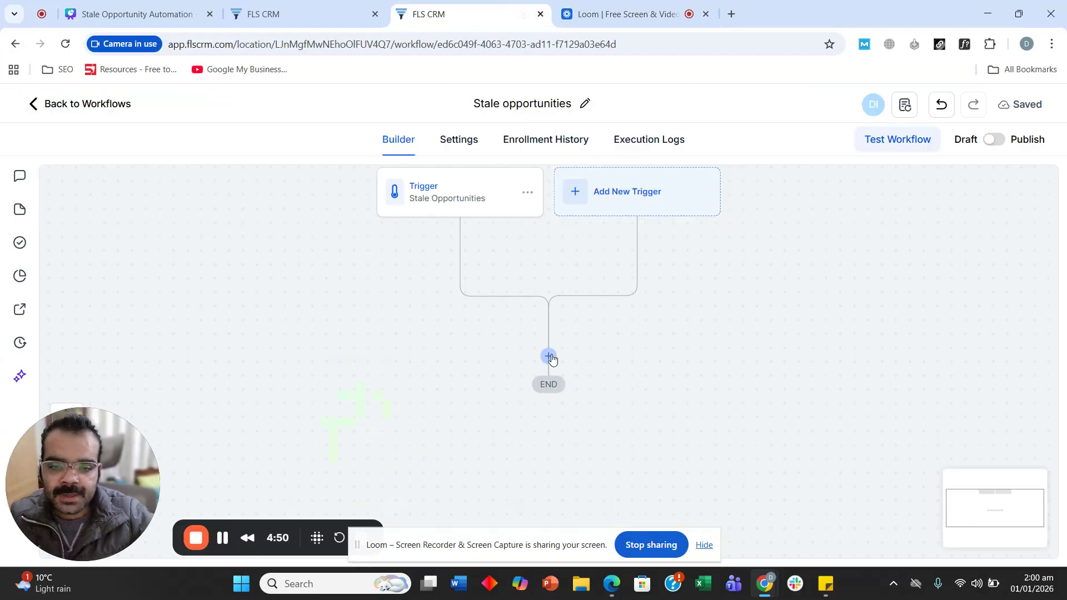
Step: Add a Send Email action below the trigger and bring up its settings
left_click(550, 357)
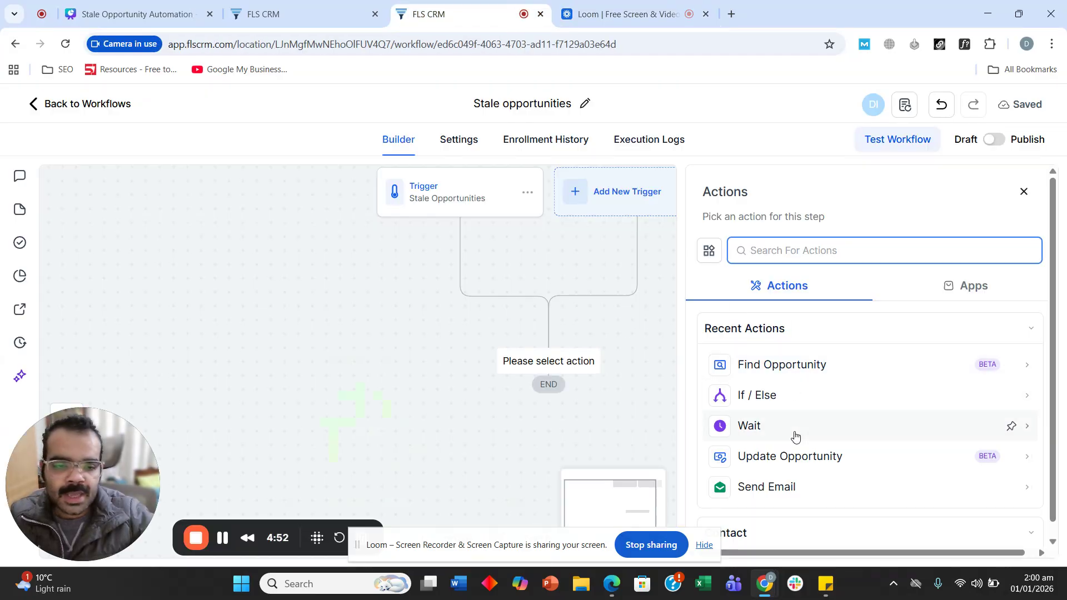
left_click(785, 491)
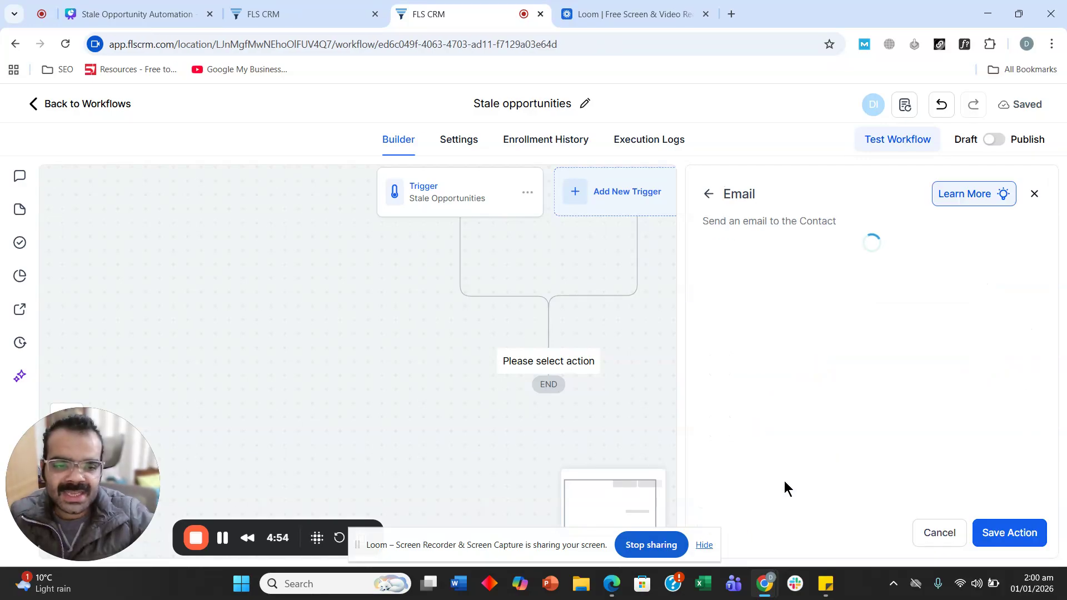
scroll(785, 302, "down", 2)
scroll(784, 302, "down", 2)
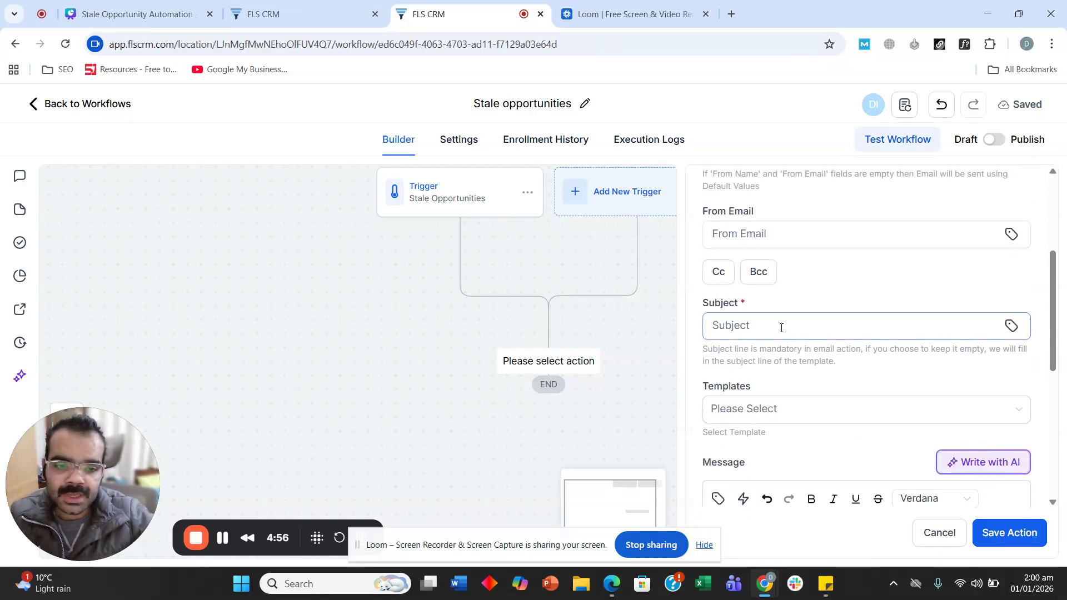
Step: Set the email's subject to "why we are the best plumbing company in Boca Raton?"
left_click(778, 328)
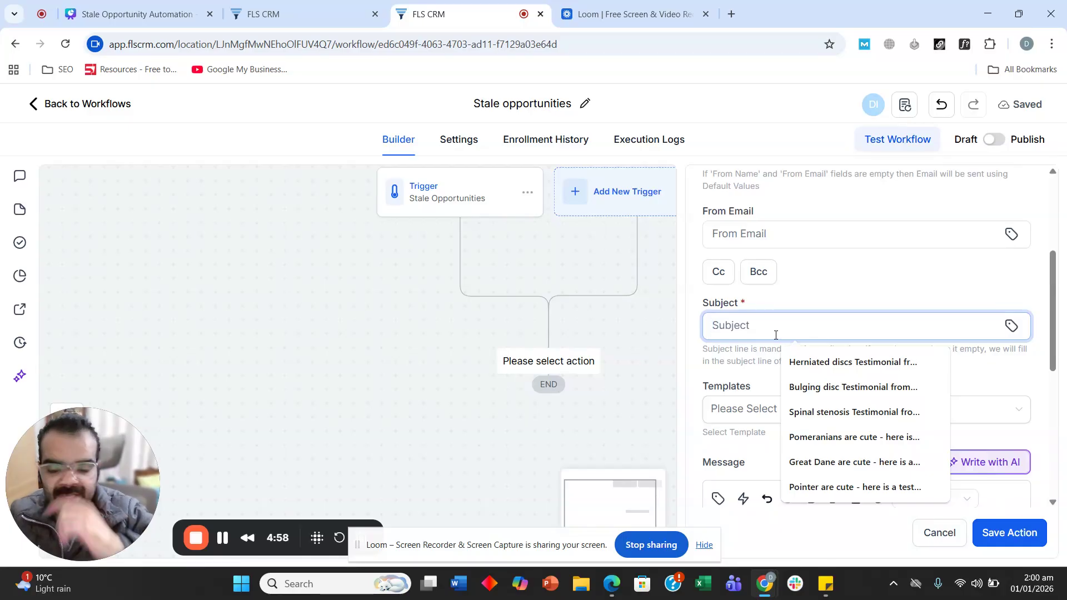
type("why ")
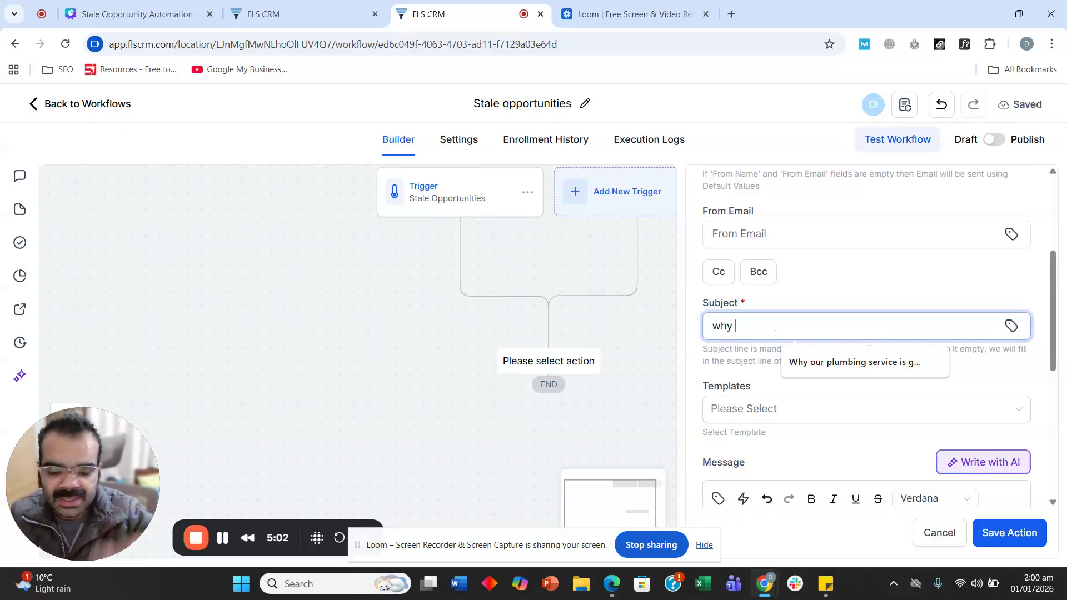
type("w")
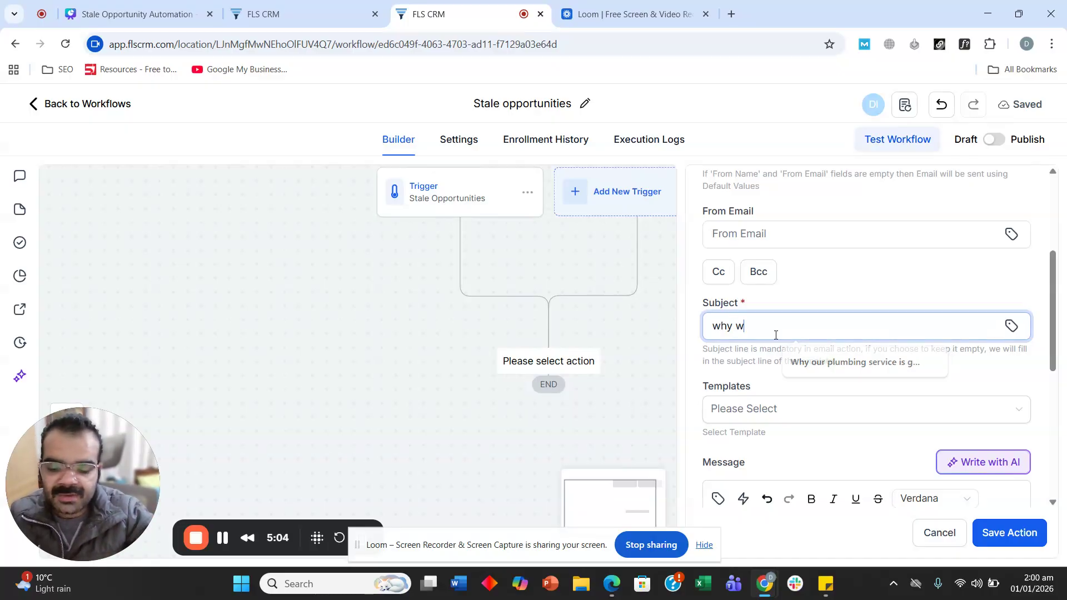
type("e are the bvest")
type("st plumbi")
type("ng company in")
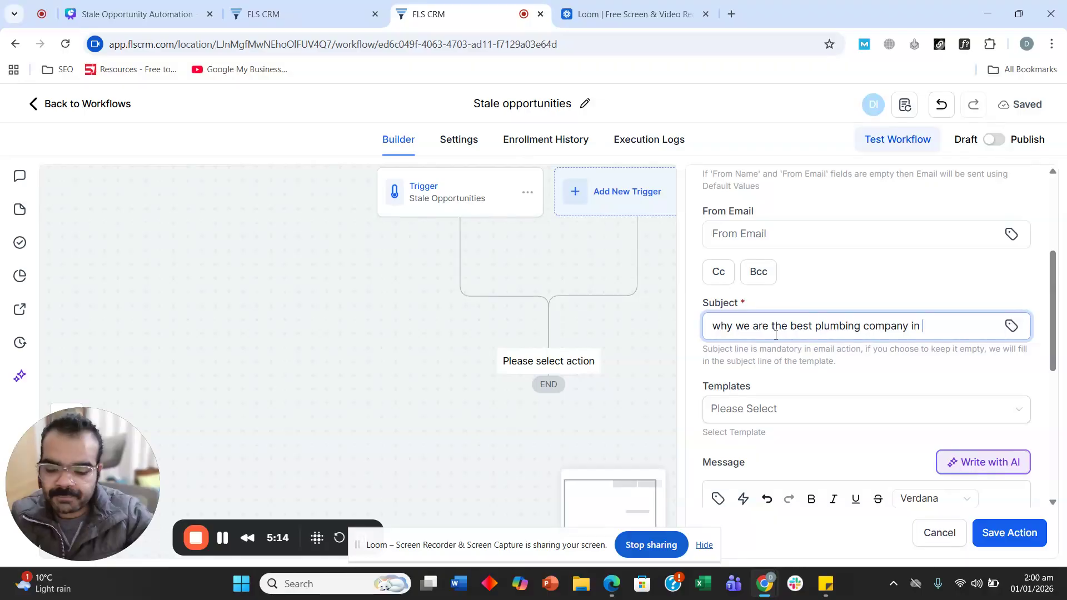
type("Boca")
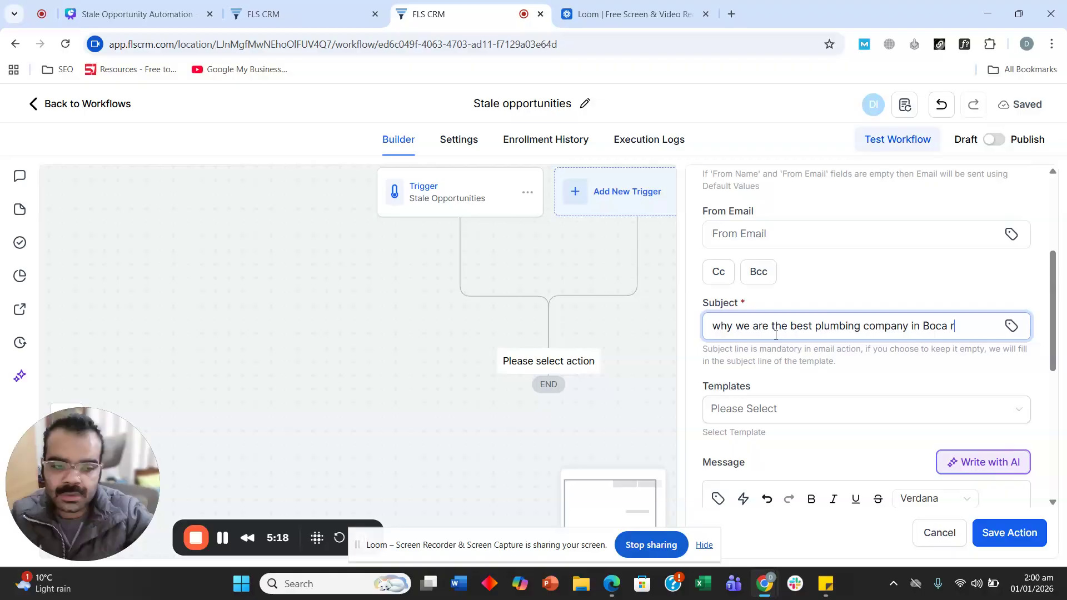
type(" Ra")
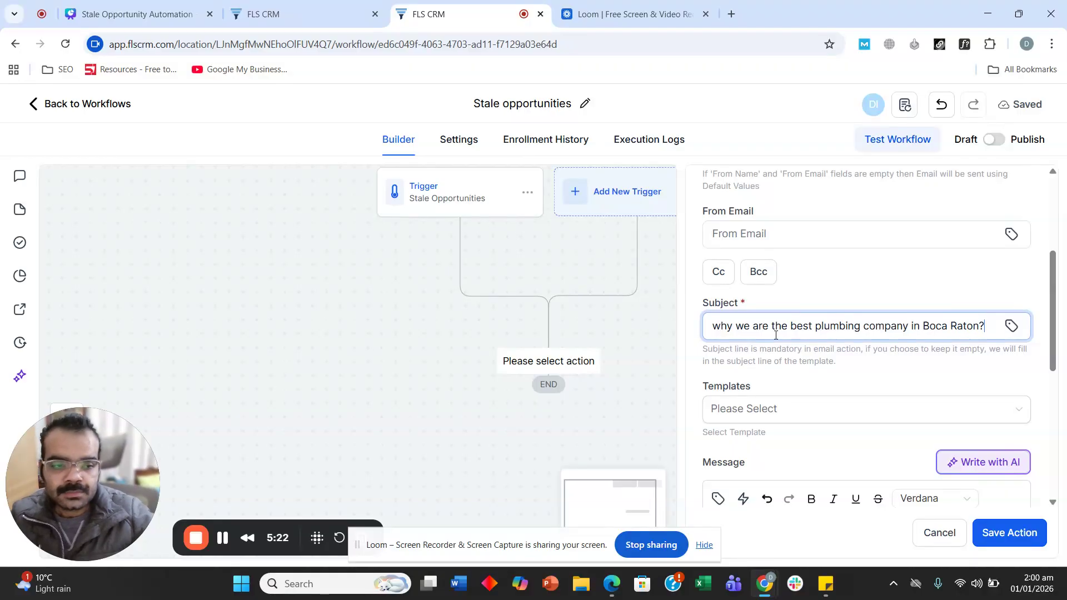
scroll(773, 287, "down", 3)
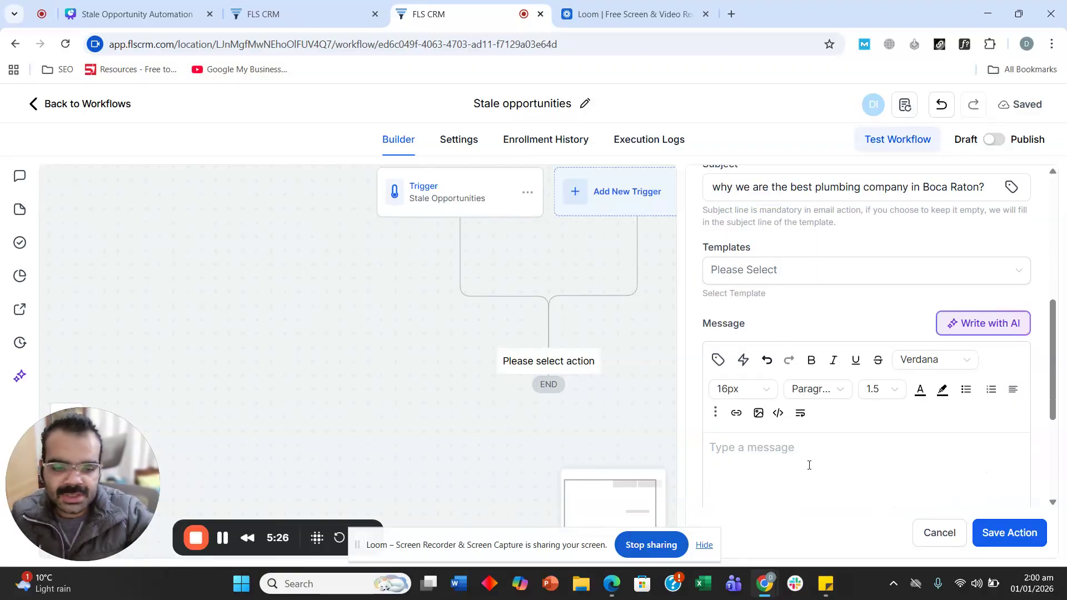
Step: Begin the email message with a line reading "Here is a testimonial from" followed by a customer's first name
type("Here")
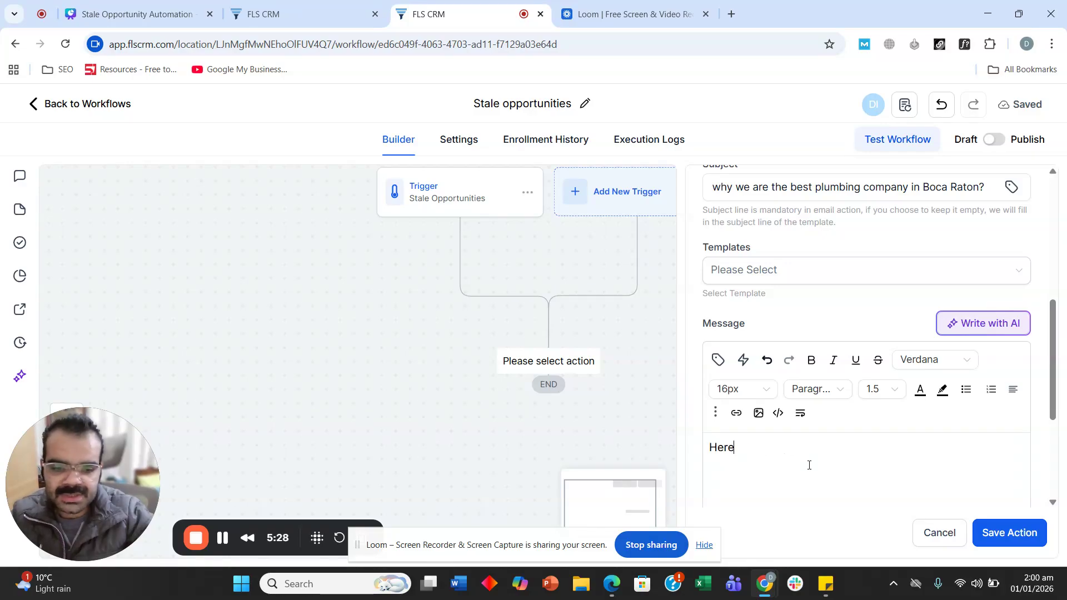
type(" is a testinm")
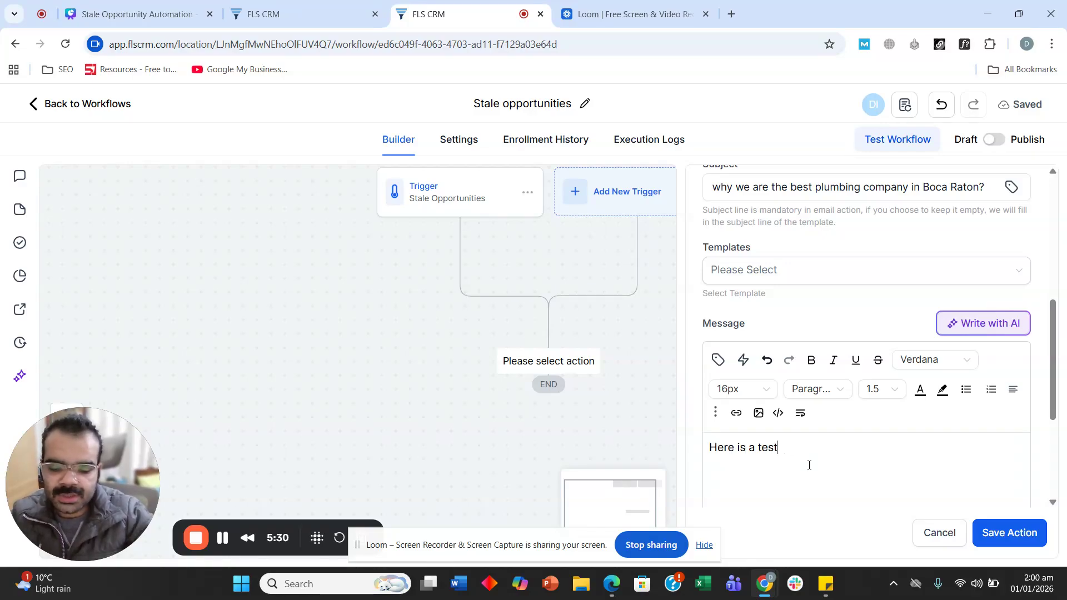
key("BackSpace")
key("BackSpace")
type("monial from ")
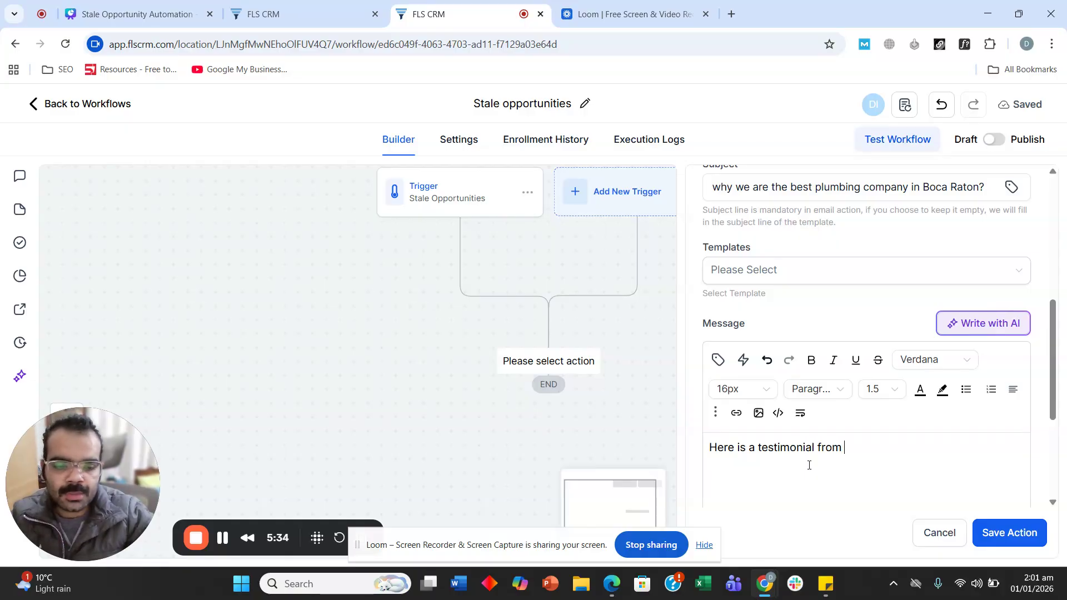
type("haley.")
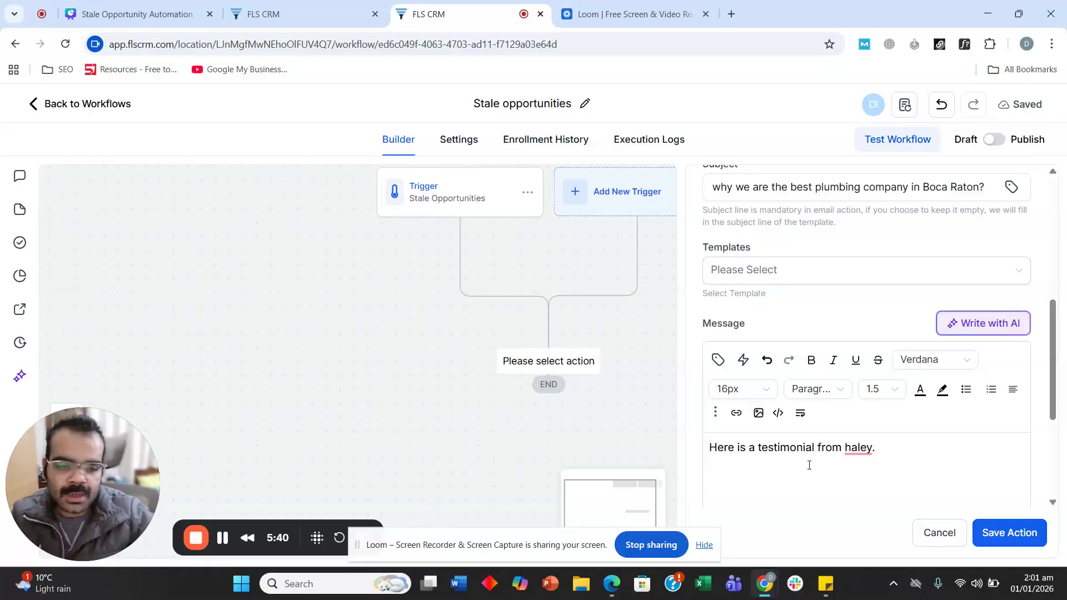
Step: Add a second paragraph to the message reading "Here is another problem solved for" followed by a customer's name
key("Return")
type("Her")
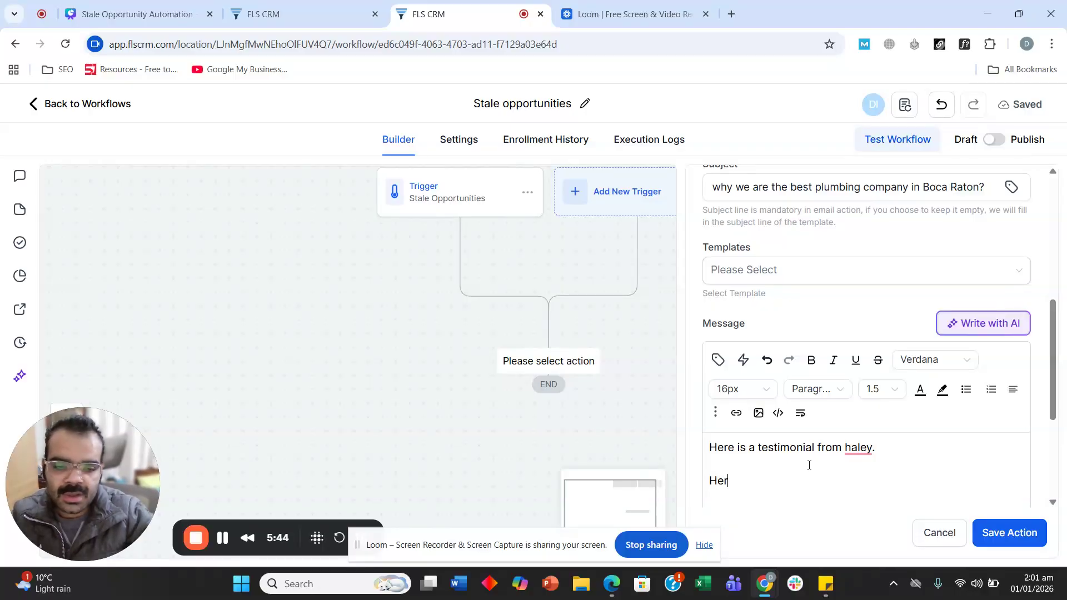
type("e is a testimonial from haley. Here is another prob")
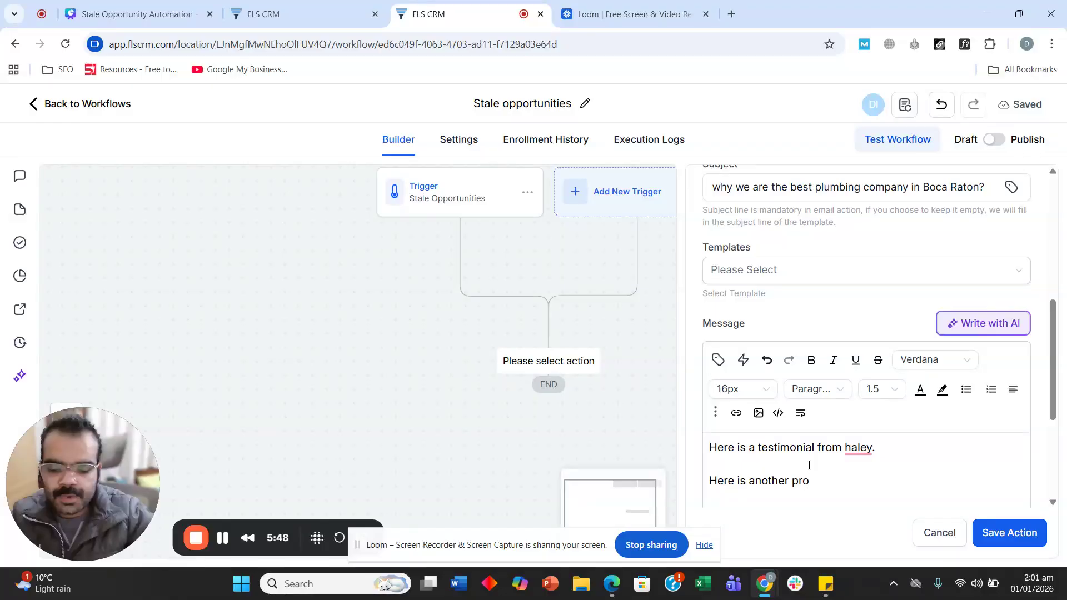
type("lem solved for Higgins.")
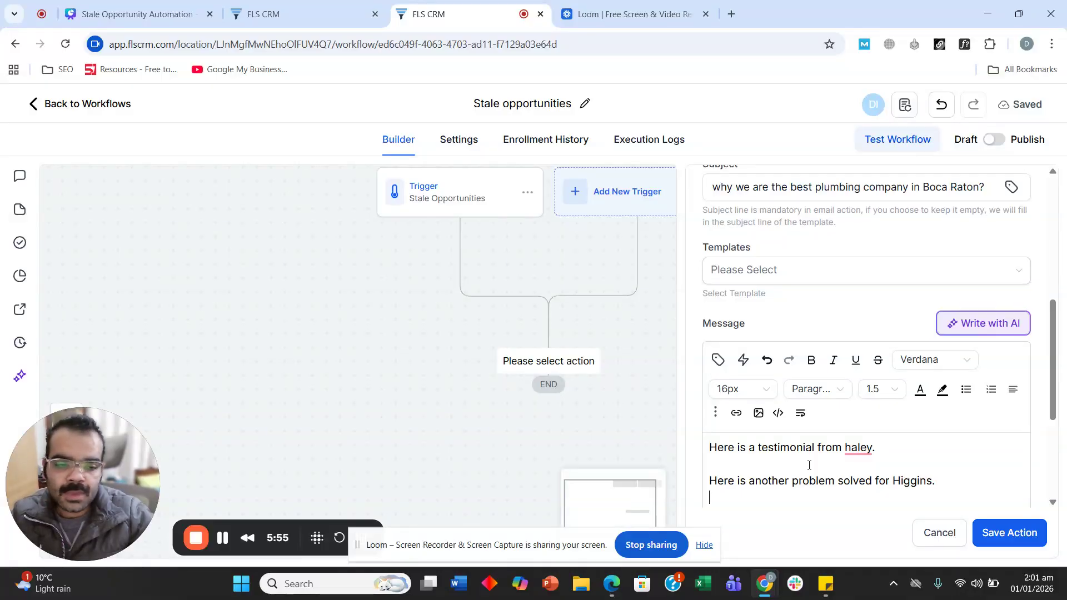
Step: Add a third paragraph to the message: "If you can book an appointment today you are going to get 10% off."
key("Return")
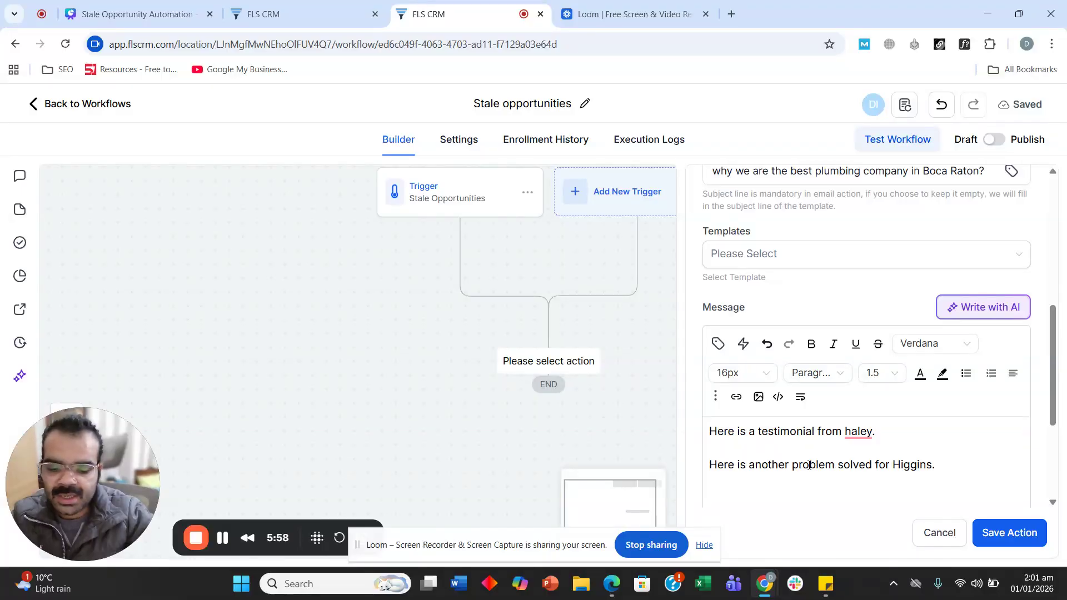
type("If y")
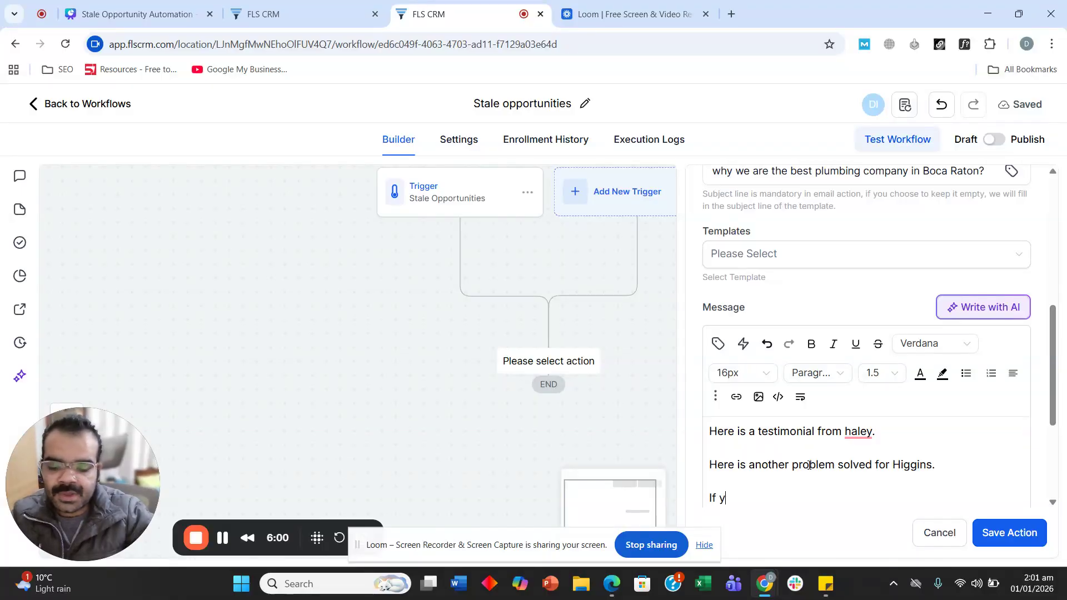
key("BackSpace")
key("BackSpace")
key("BackSpace")
type("ou can book ")
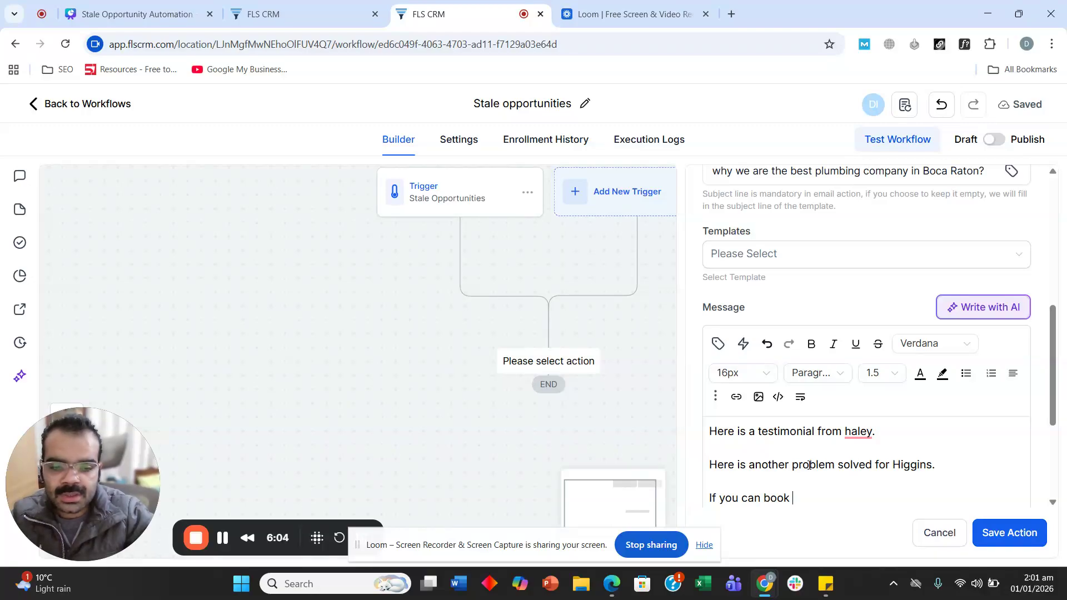
type("an appointment")
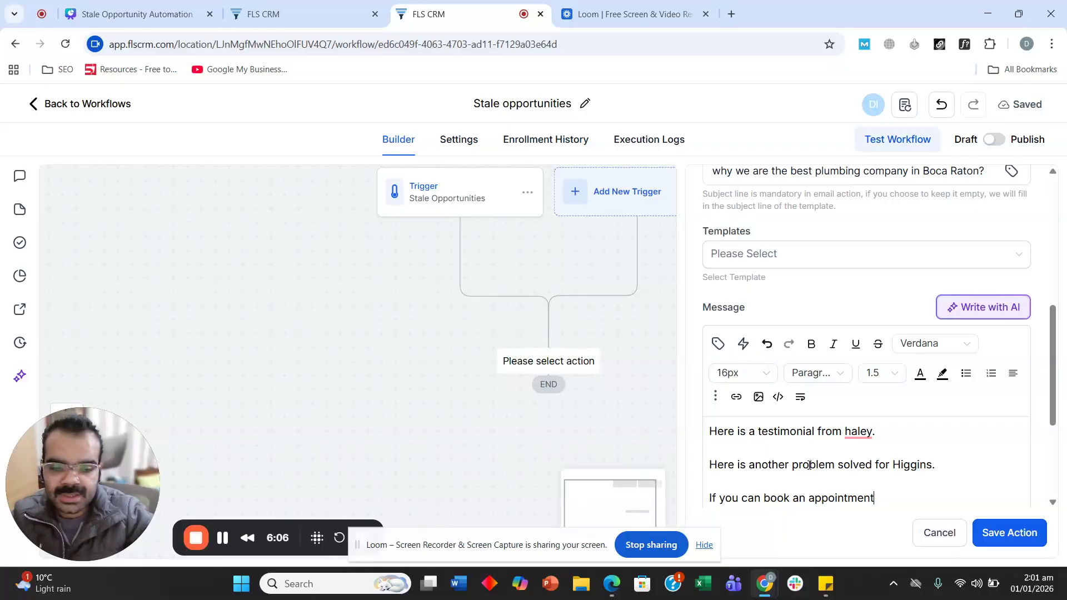
type(" today ")
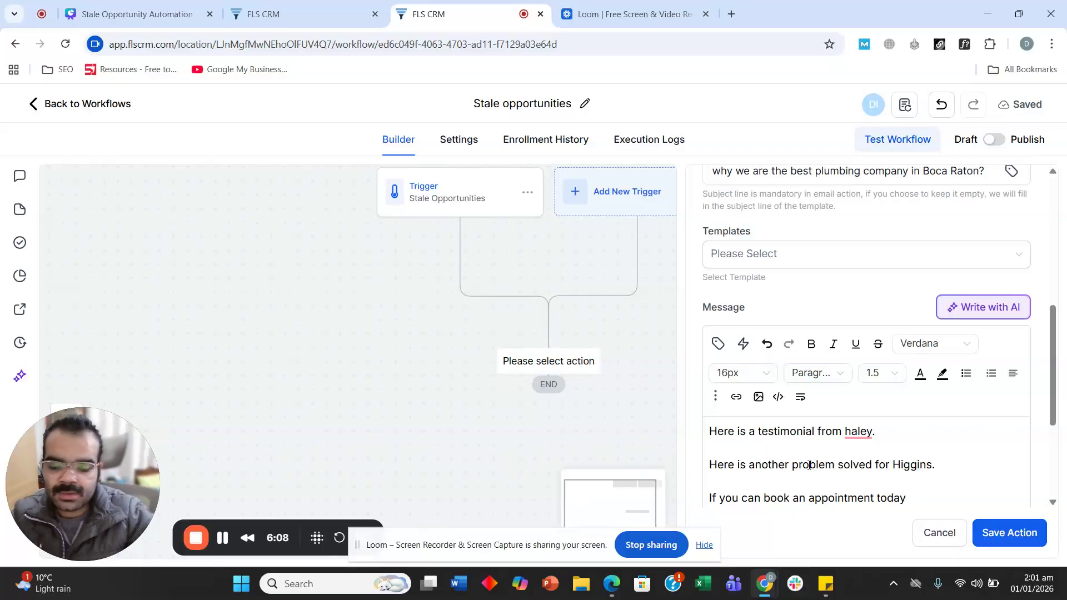
type("you are going to ")
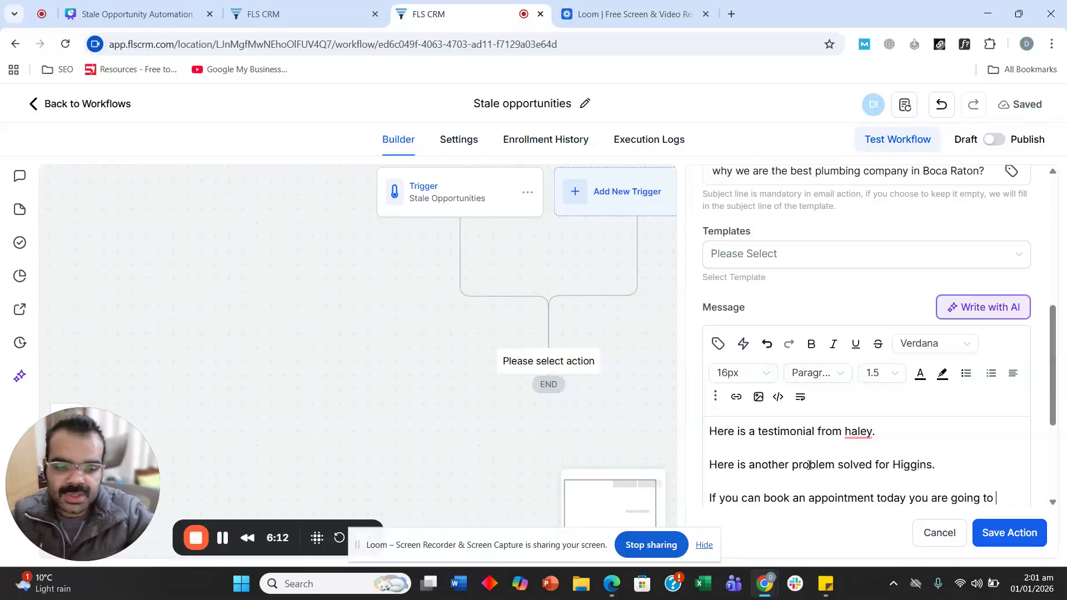
type("get 10")
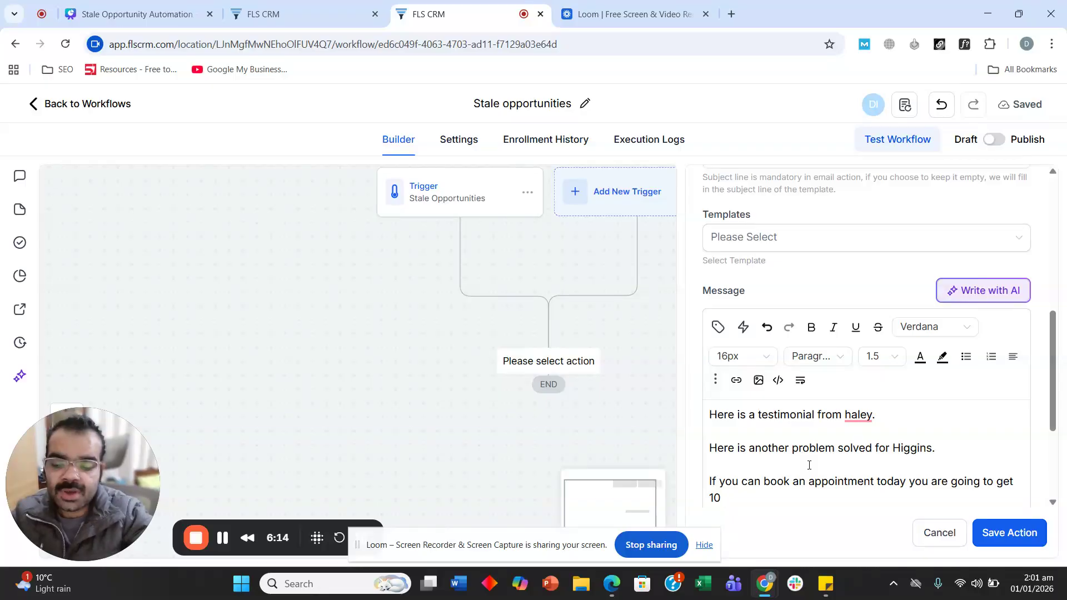
type("% off.")
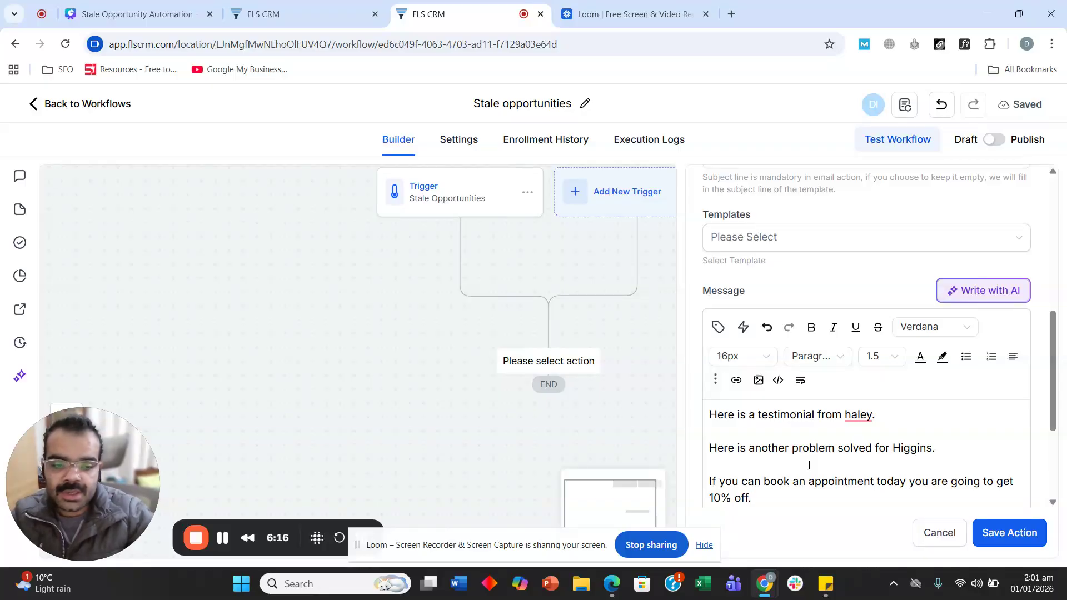
Step: Finish the email message and save the Send Email action
key("Return")
mouse_move(859, 399)
left_click(859, 437)
mouse_move(892, 466)
left_click(912, 395)
left_click(990, 534)
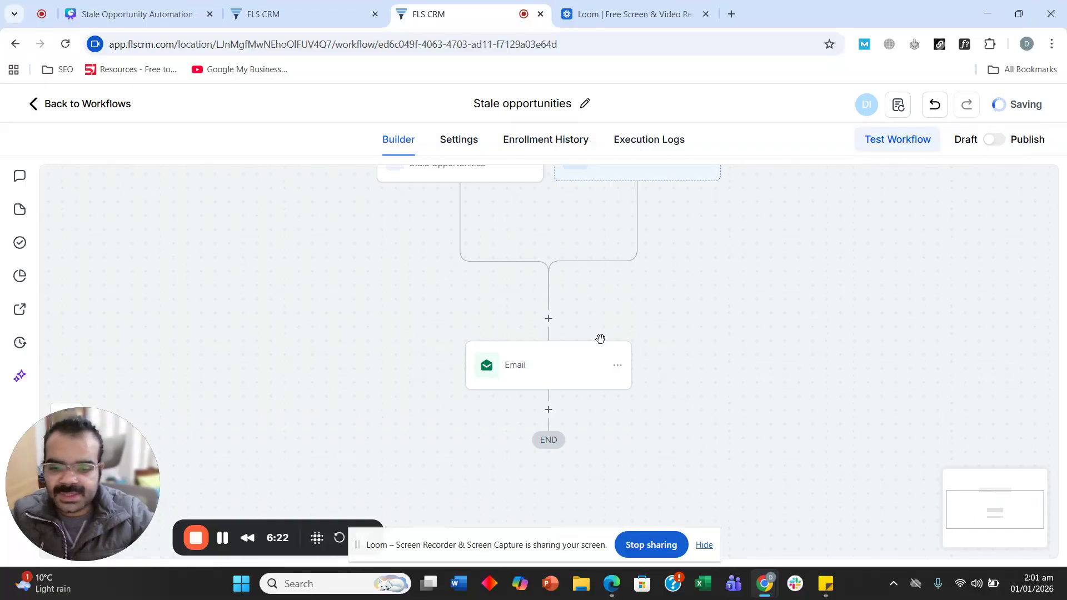
Step: Switch to the Canva presentation to review what follows the email in the example, and return to the FLS CRM workflow builder
scroll(395, 253, "down", 2)
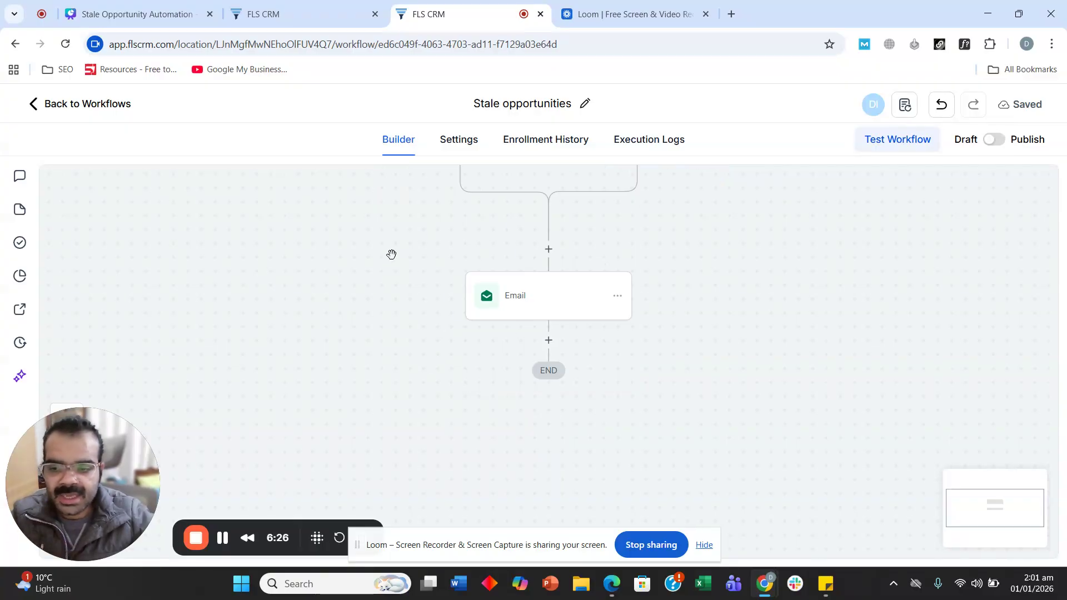
left_click(159, 13)
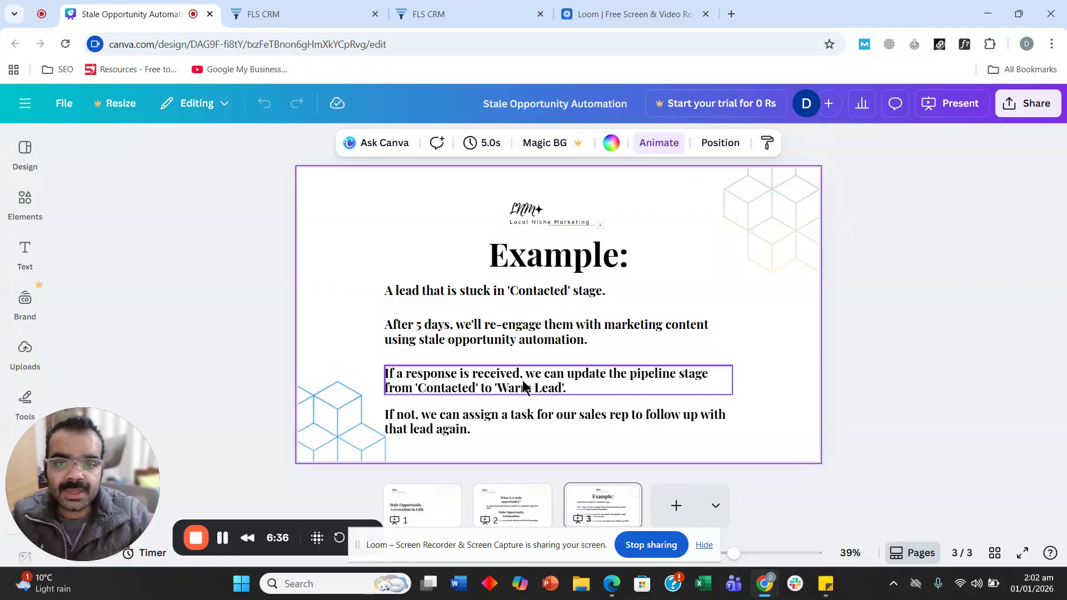
left_click(503, 13)
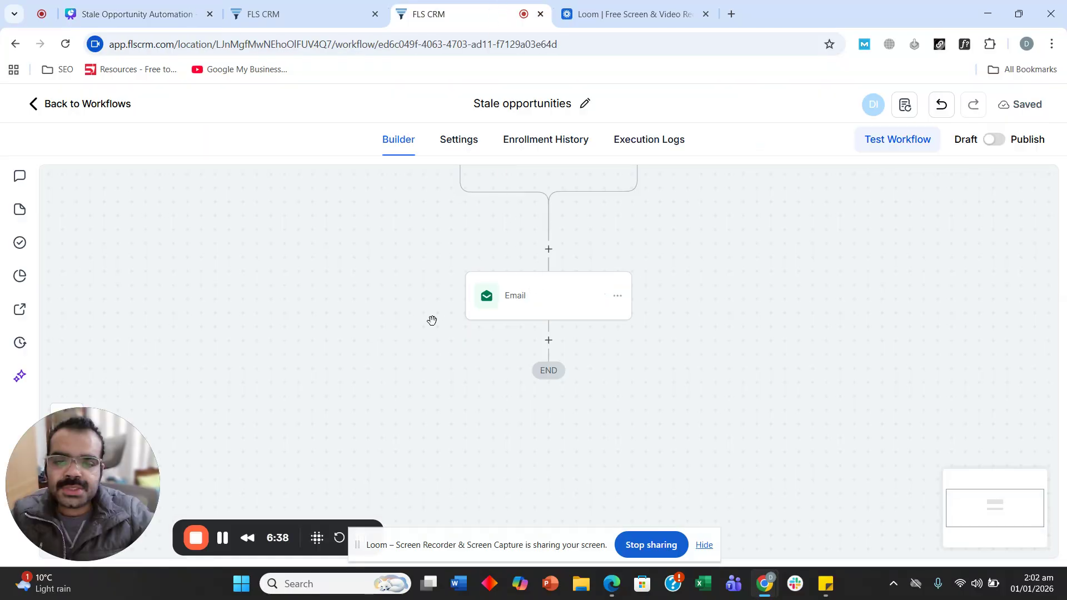
Step: Add a Wait action below the Email step with a time delay of 1 minute
left_click(549, 342)
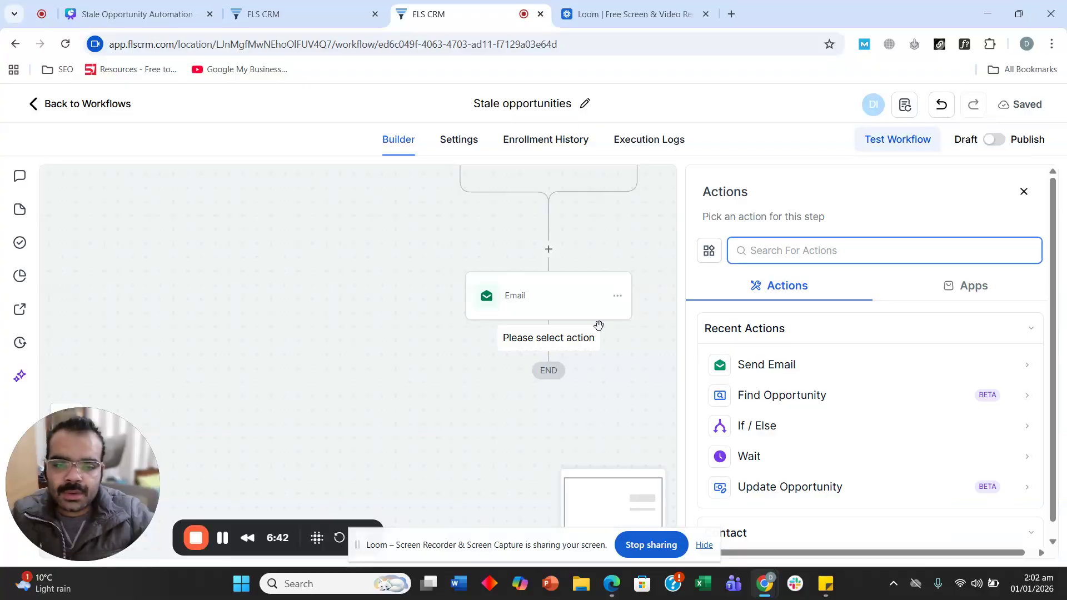
left_click(774, 462)
left_click(507, 399)
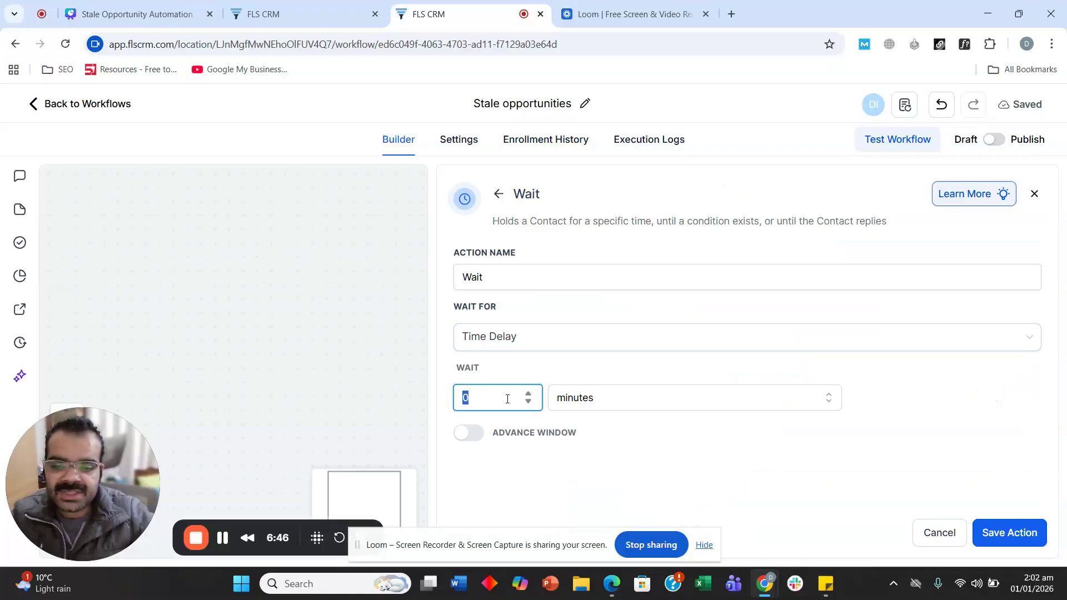
left_click(605, 394)
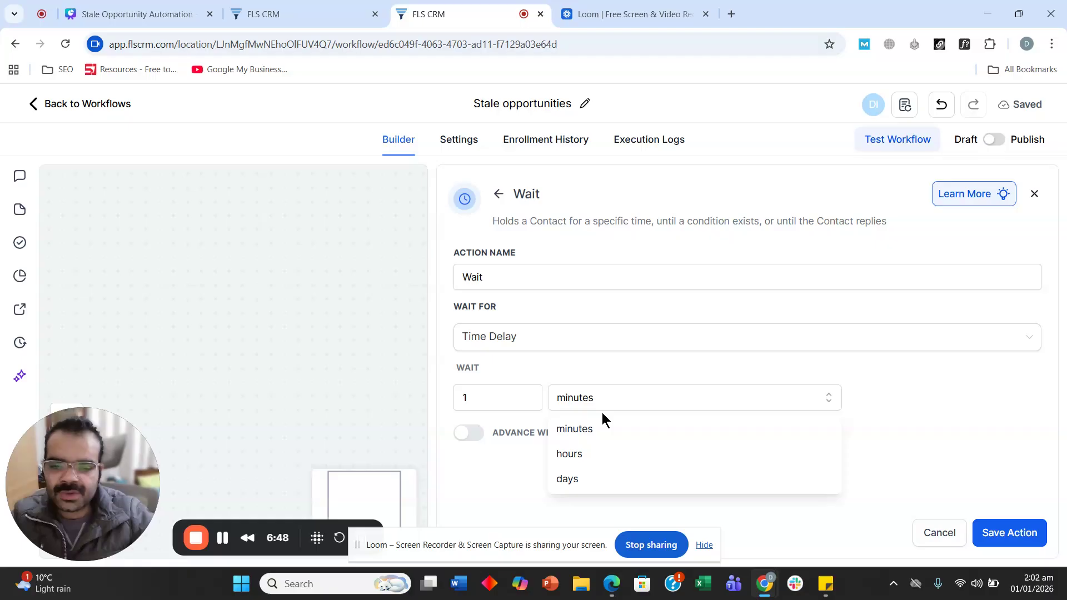
left_click(602, 422)
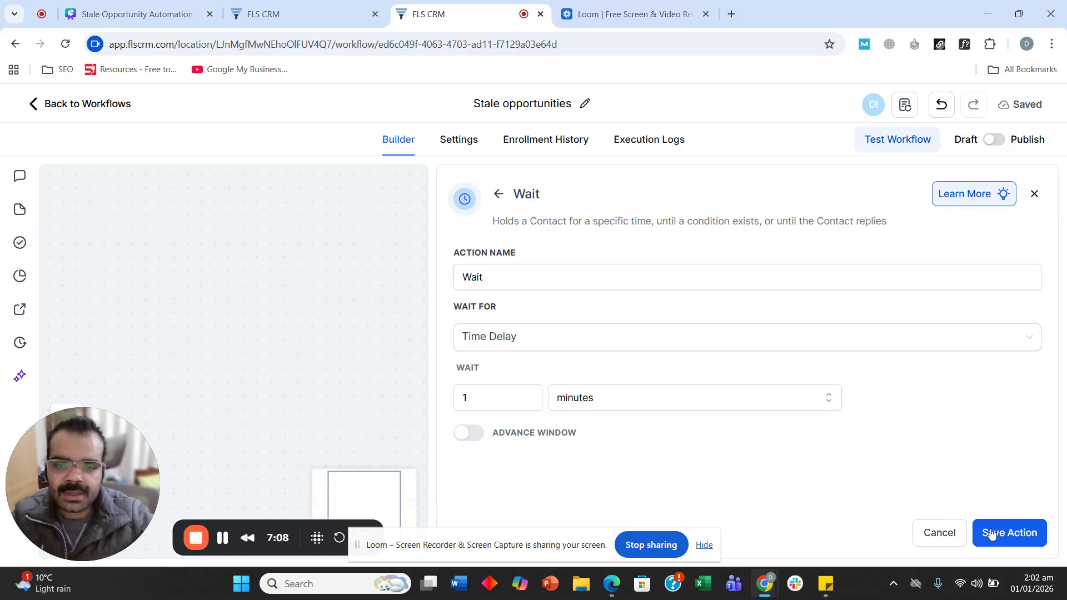
Step: Change the Wait action to wait for a Contact Reply to the Email step, and save it
left_click(578, 347)
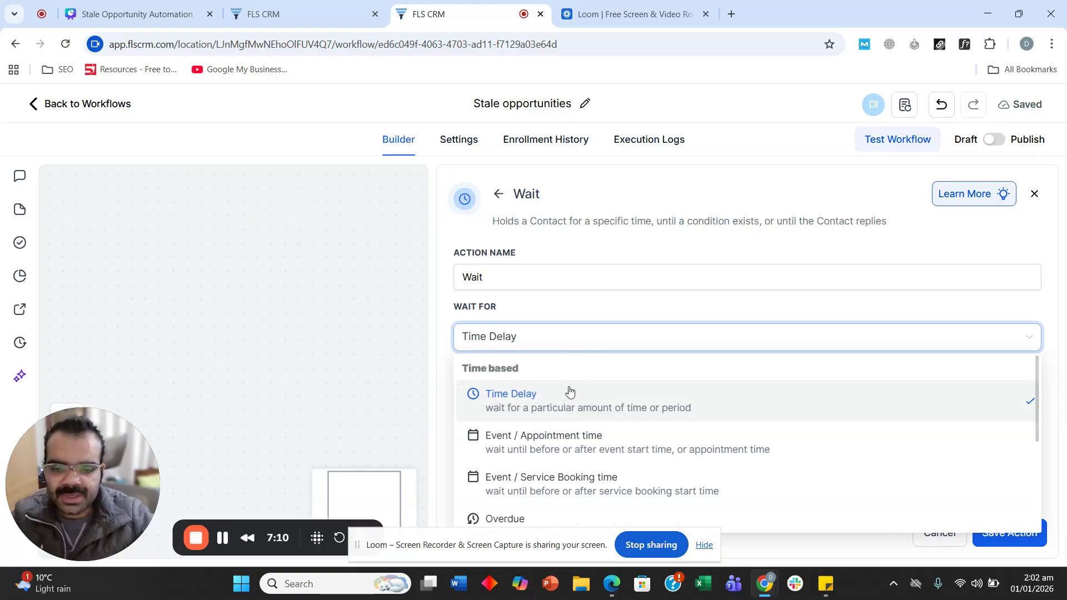
scroll(564, 425, "down", 2)
scroll(565, 424, "up", 1)
scroll(565, 430, "down", 2)
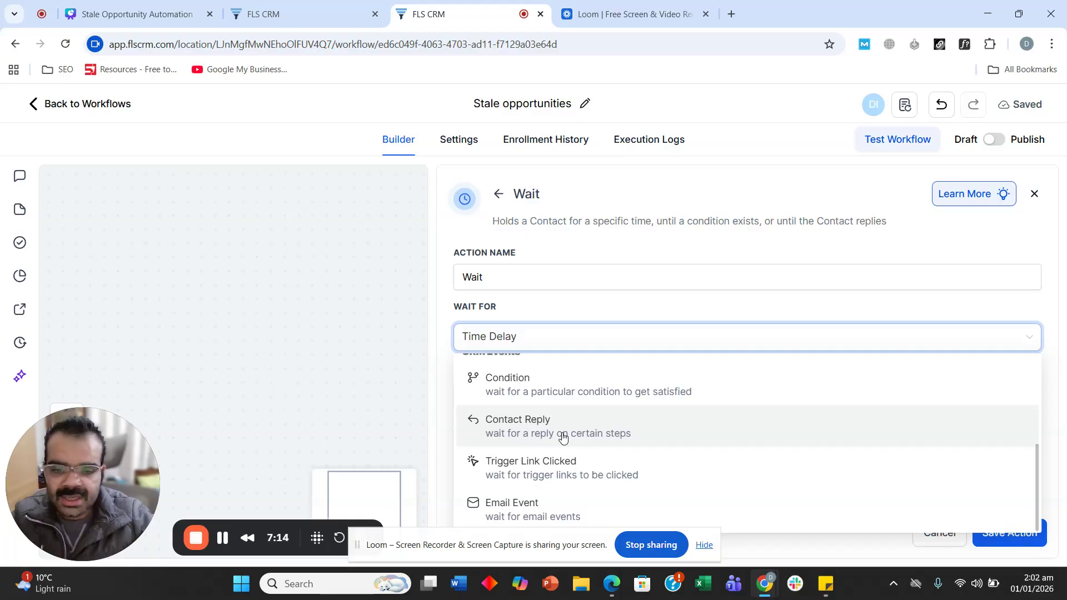
left_click(563, 437)
left_click(548, 395)
scroll(528, 423, "down", 1)
left_click(511, 443)
left_click(936, 396)
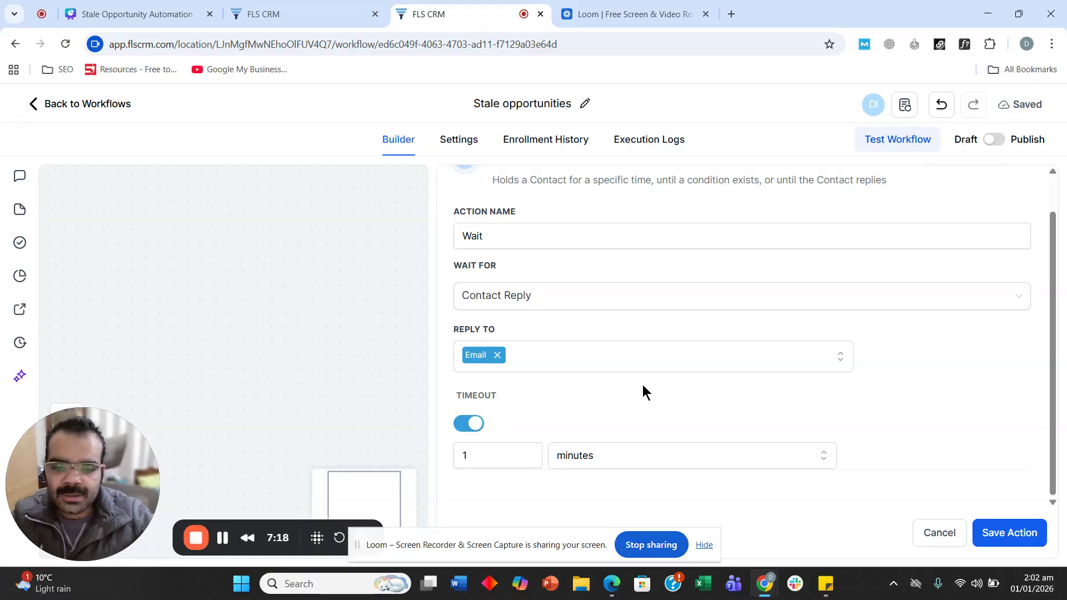
left_click(1009, 532)
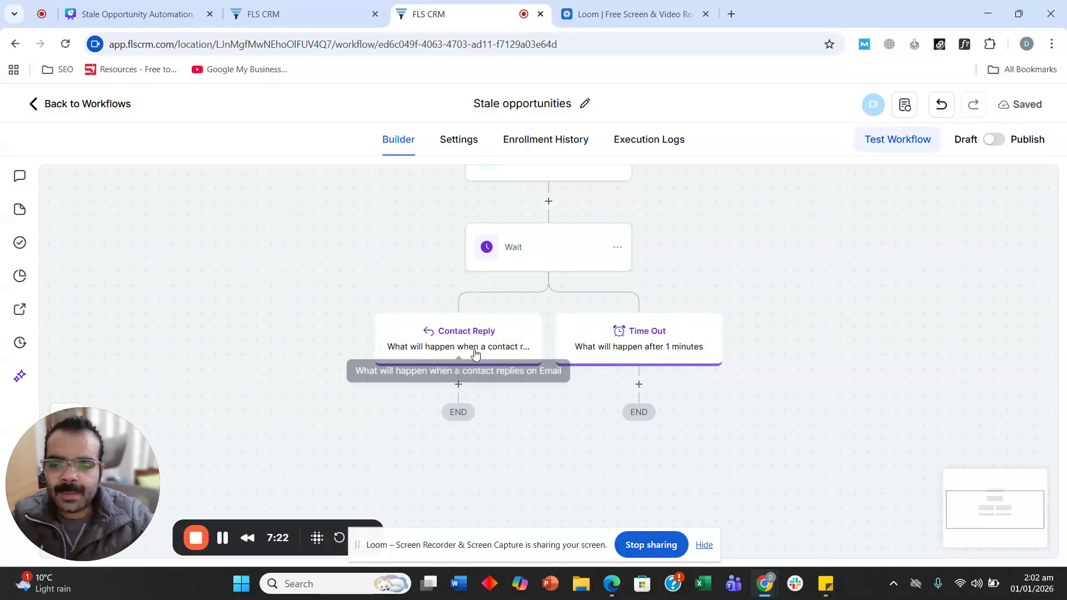
Step: Add a Find Opportunity action to the Contact Reply branch, match it on the Pipeline field, and save it
left_click(460, 385)
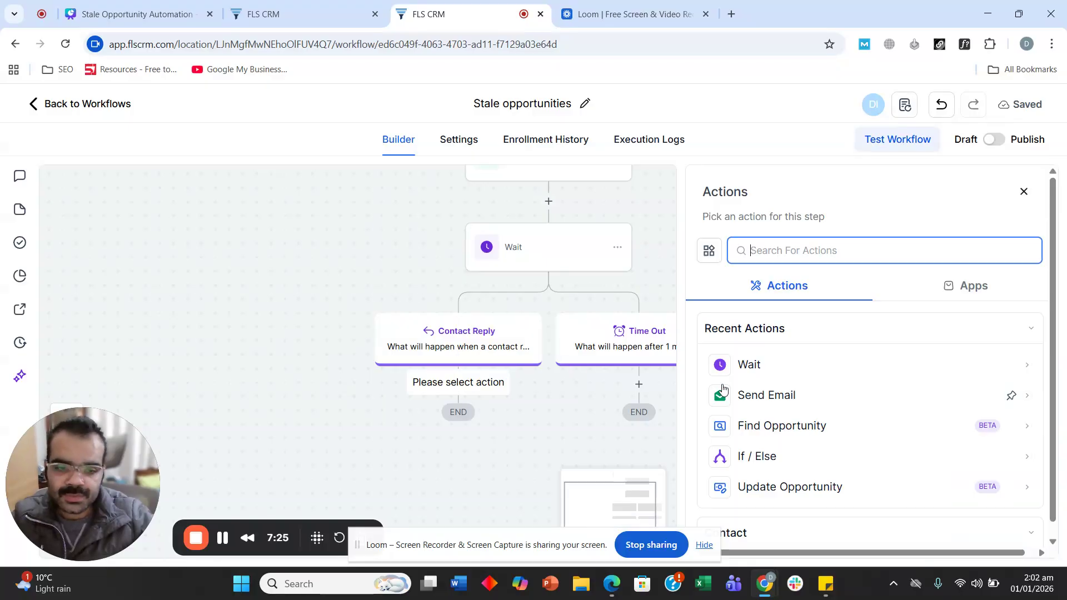
left_click(780, 426)
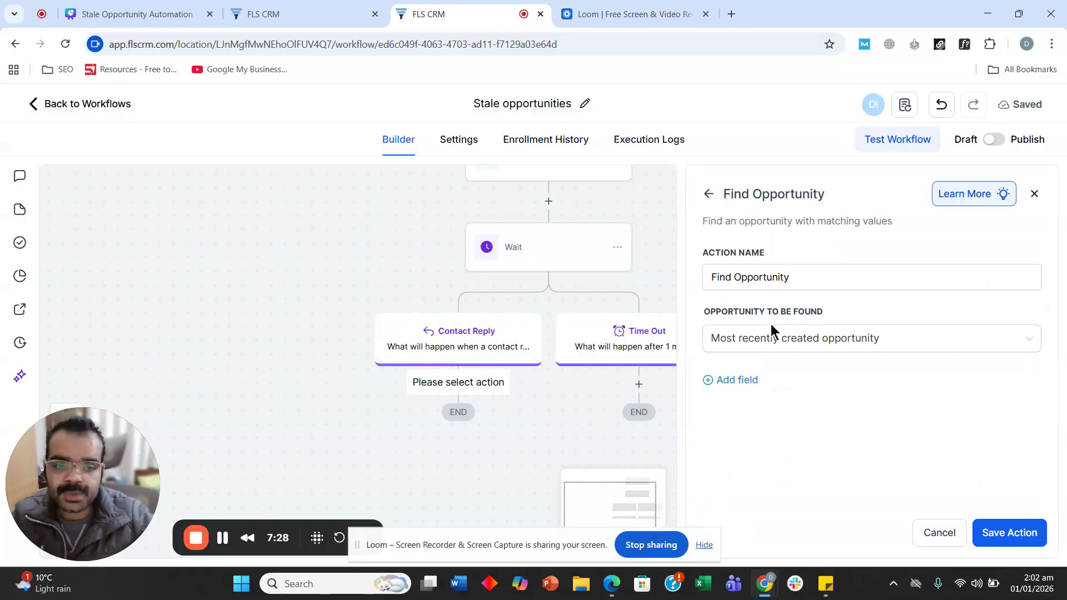
left_click(731, 380)
left_click(785, 397)
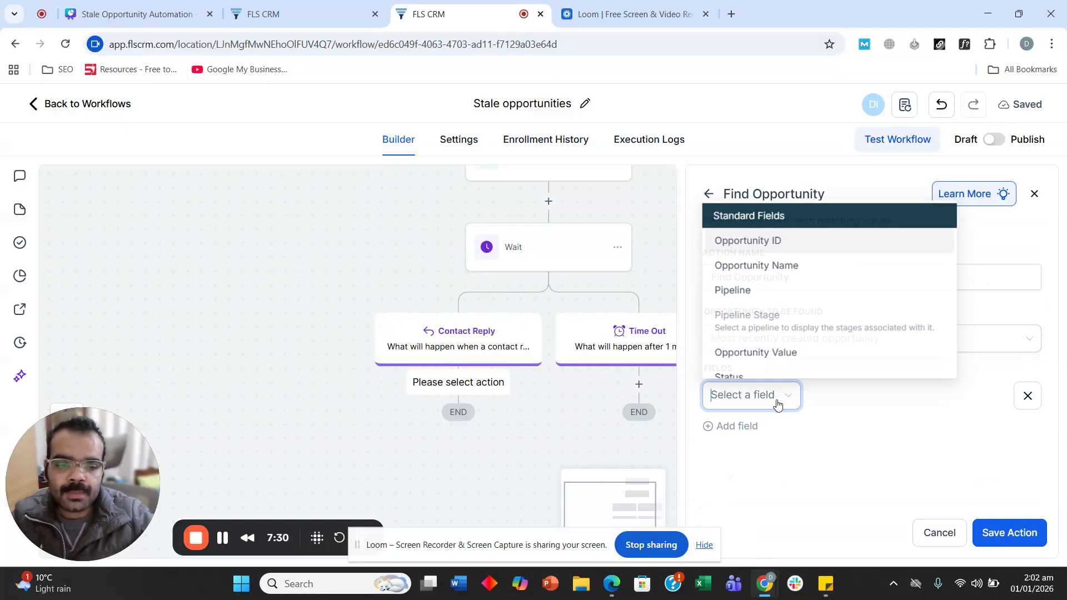
left_click(786, 288)
left_click(861, 402)
left_click(817, 427)
left_click(929, 404)
left_click(930, 428)
left_click(1006, 533)
Step: Search the actions for "upda" and open Update Opportunity for the Opportunity Found branch
scroll(482, 428, "down", 3)
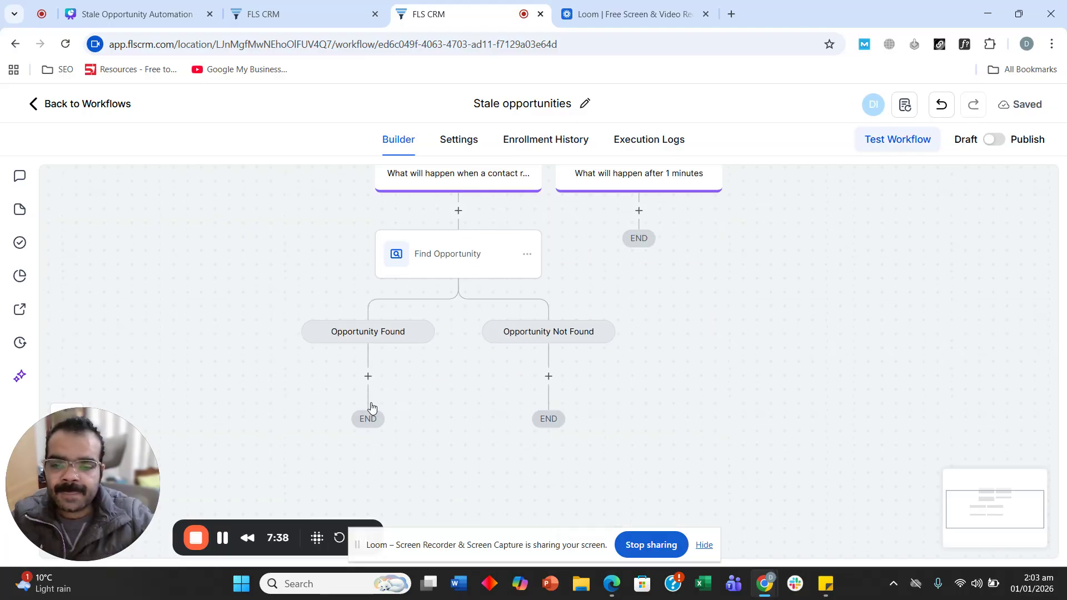
left_click(368, 377)
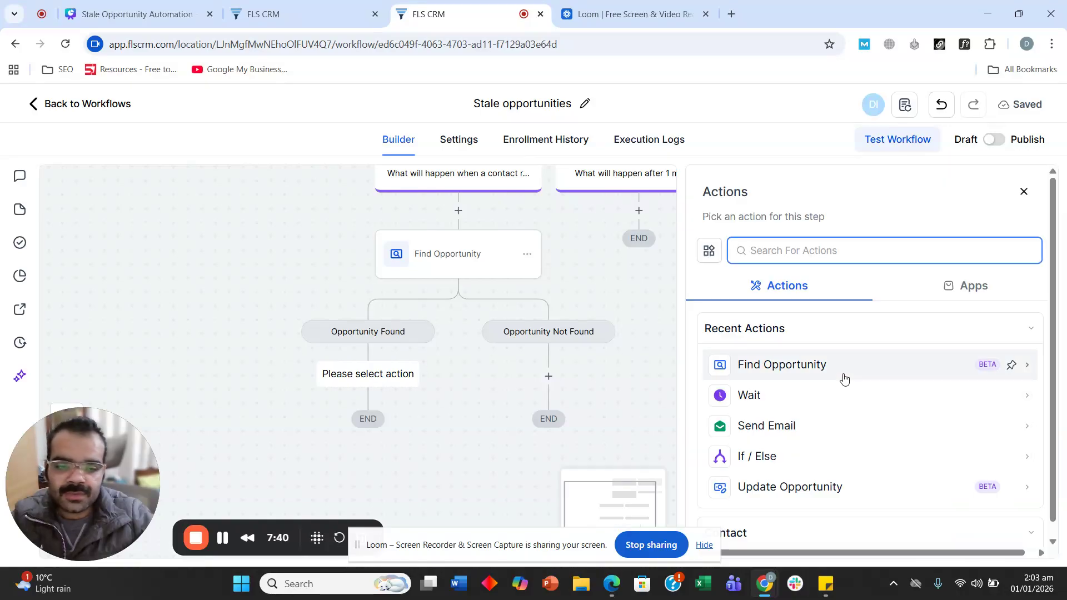
type("upda")
left_click(783, 293)
scroll(783, 294, "down", 3)
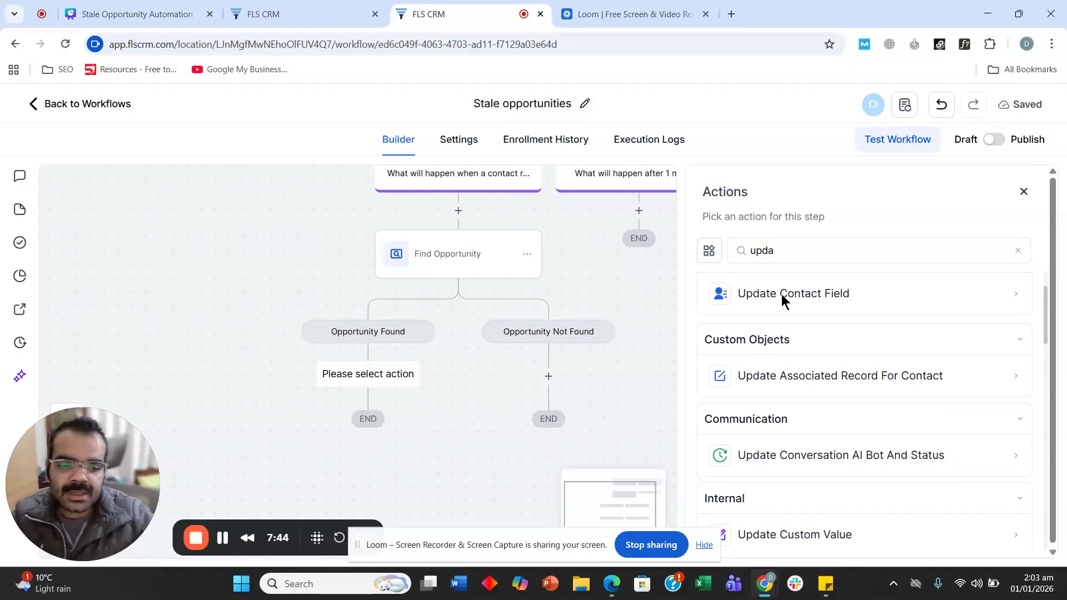
scroll(805, 468, "down", 4)
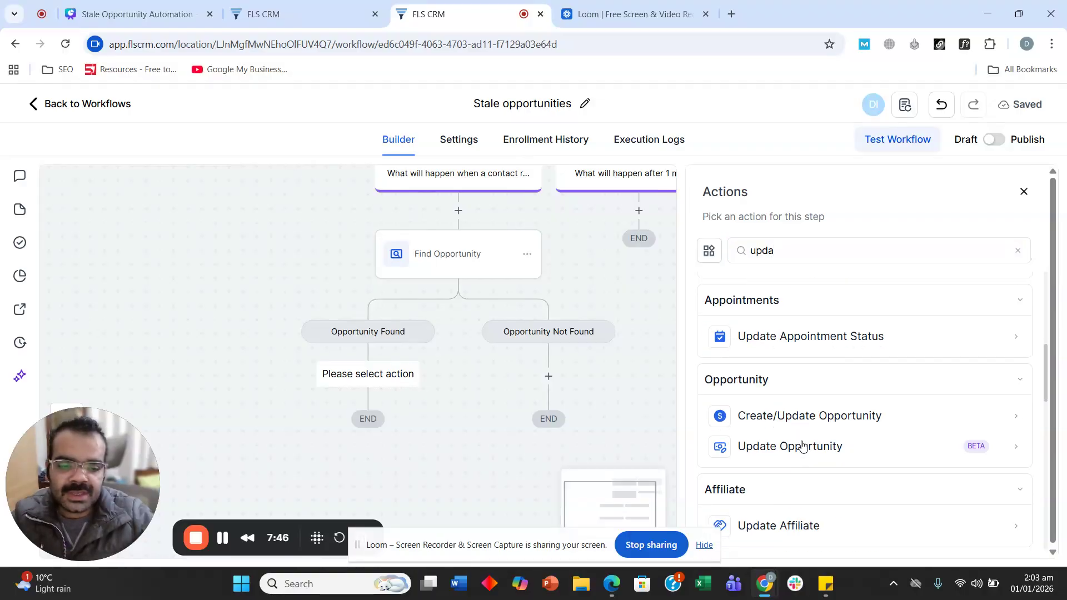
left_click(811, 448)
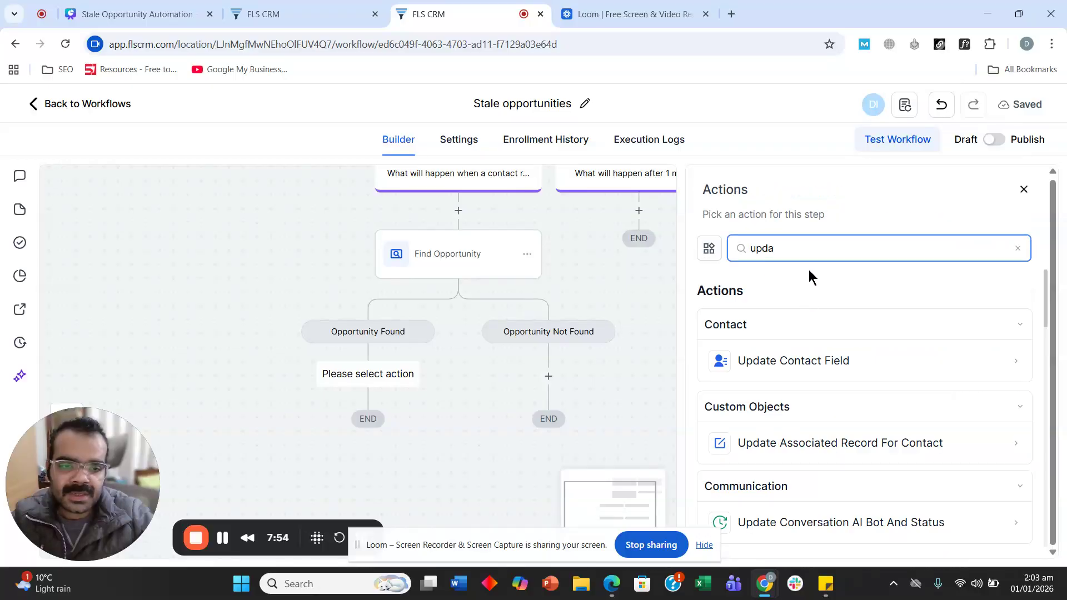
Step: Return to the action list and search it for "pipeline"
key("BackSpace")
key("BackSpace")
key("BackSpace")
key("BackSpace")
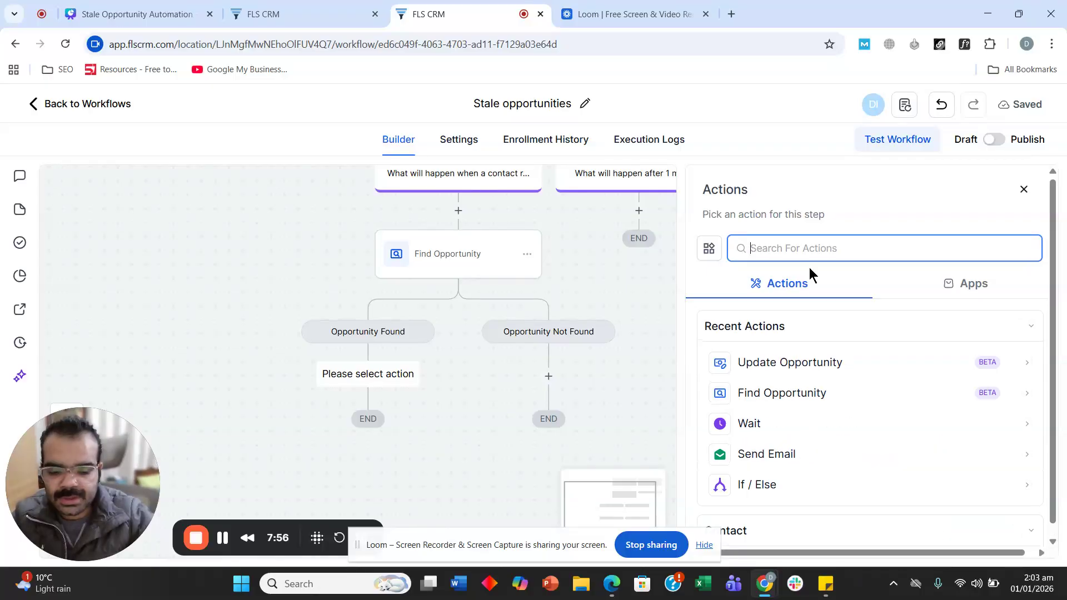
type("pipe")
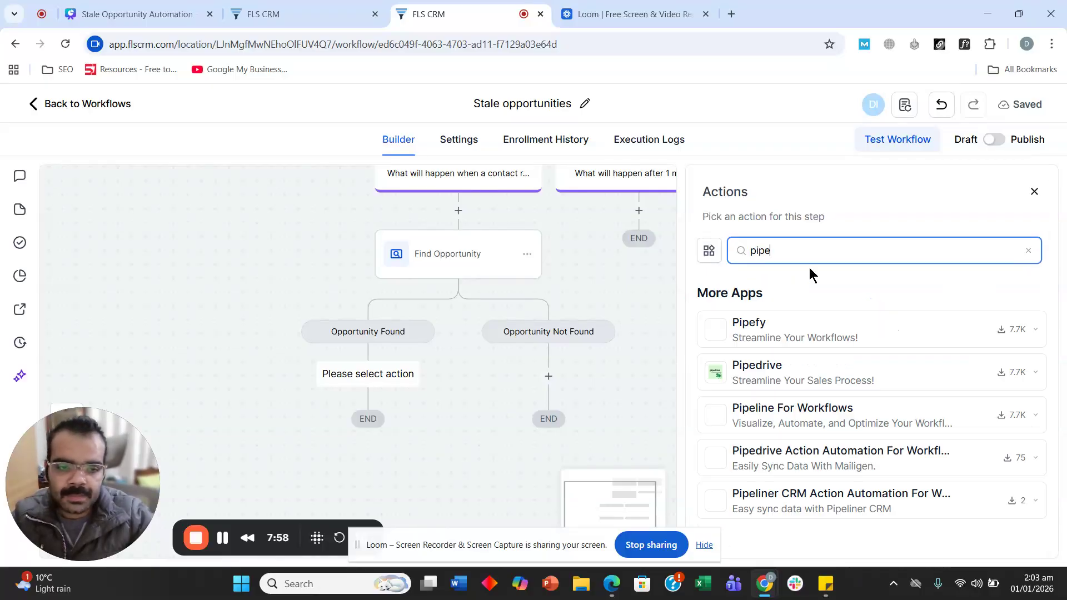
type("line")
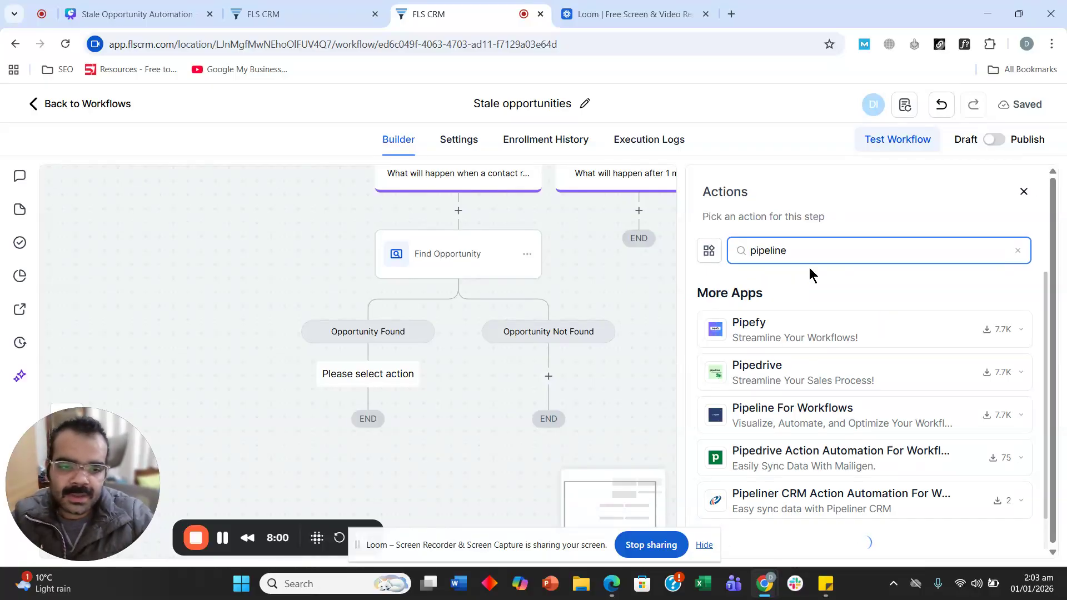
Step: Search the actions for "update opp" and choose Update Opportunity for the Opportunity Found branch
double_click(810, 251)
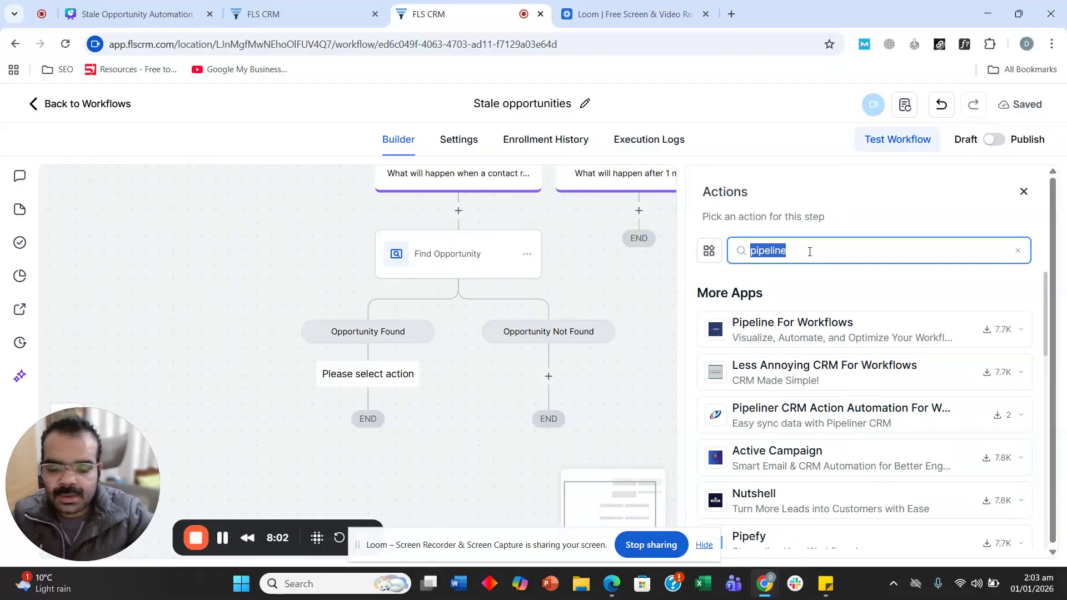
type("update")
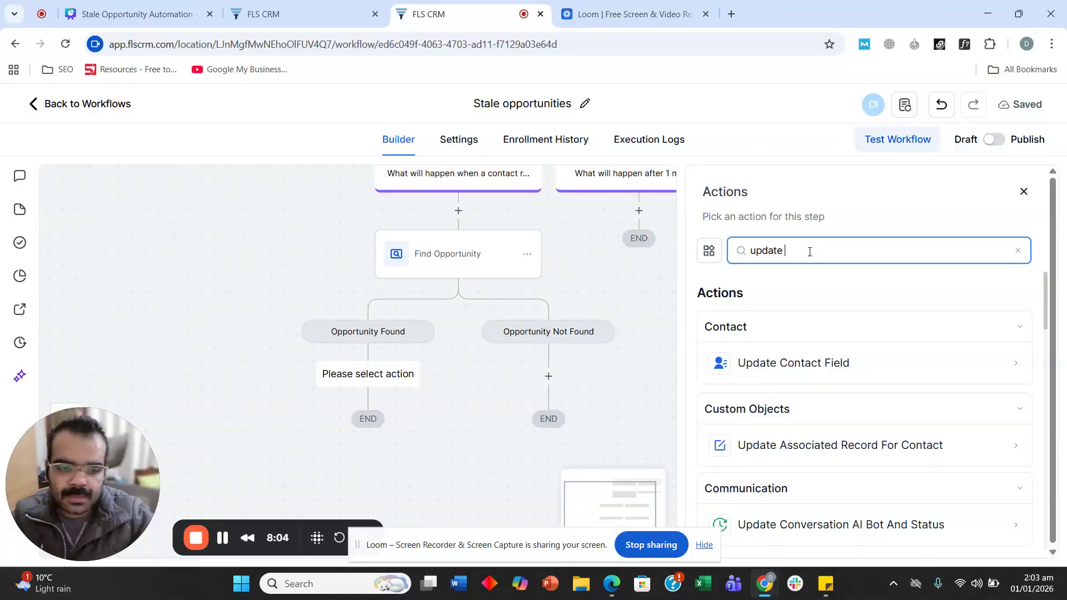
type(" pip")
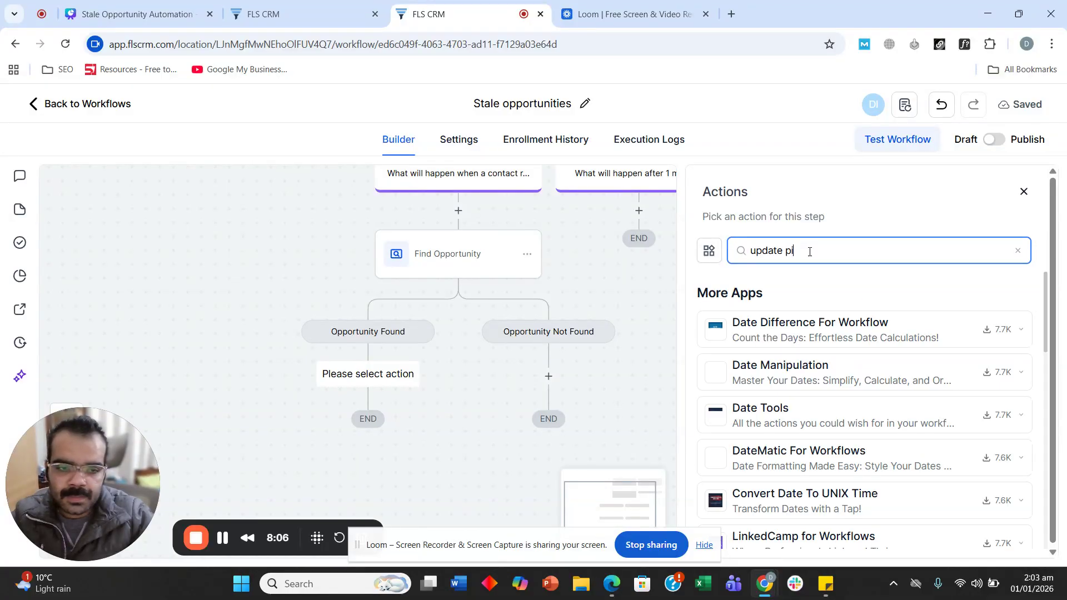
key("BackSpace")
key("BackSpace")
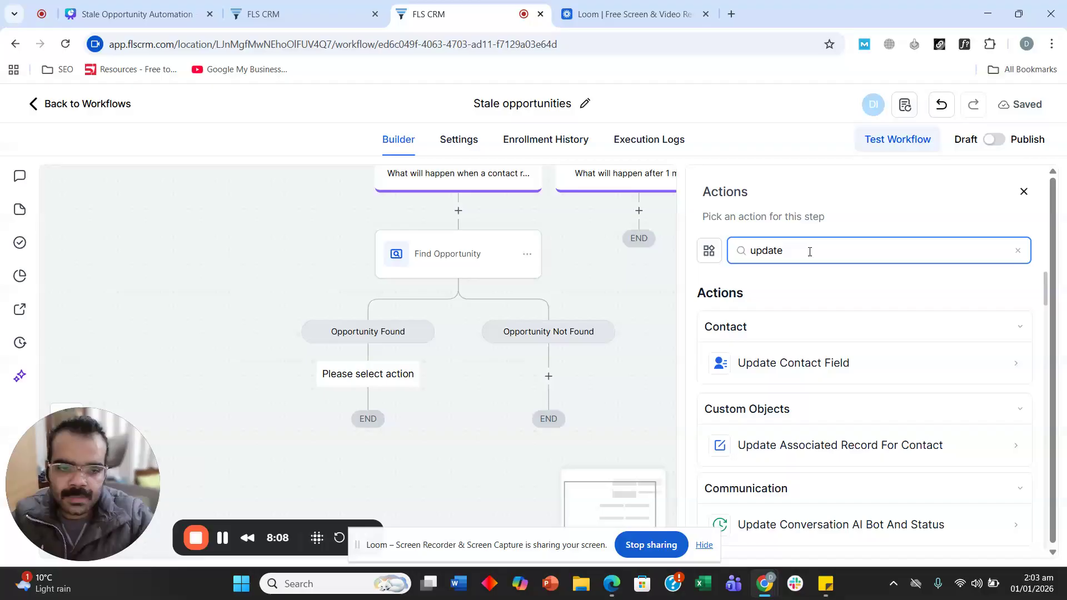
type("opp")
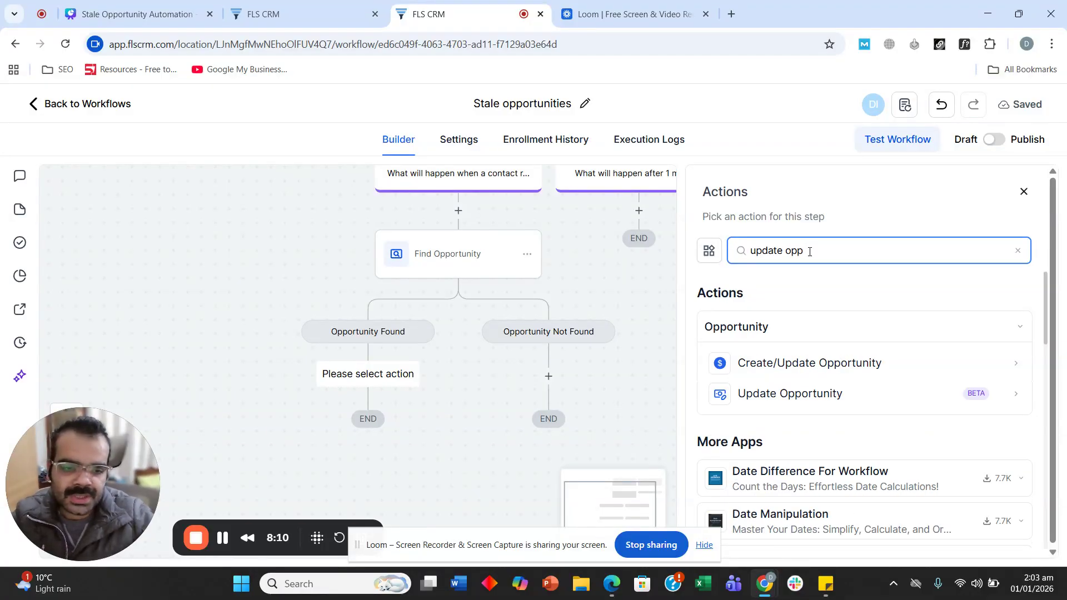
left_click(790, 395)
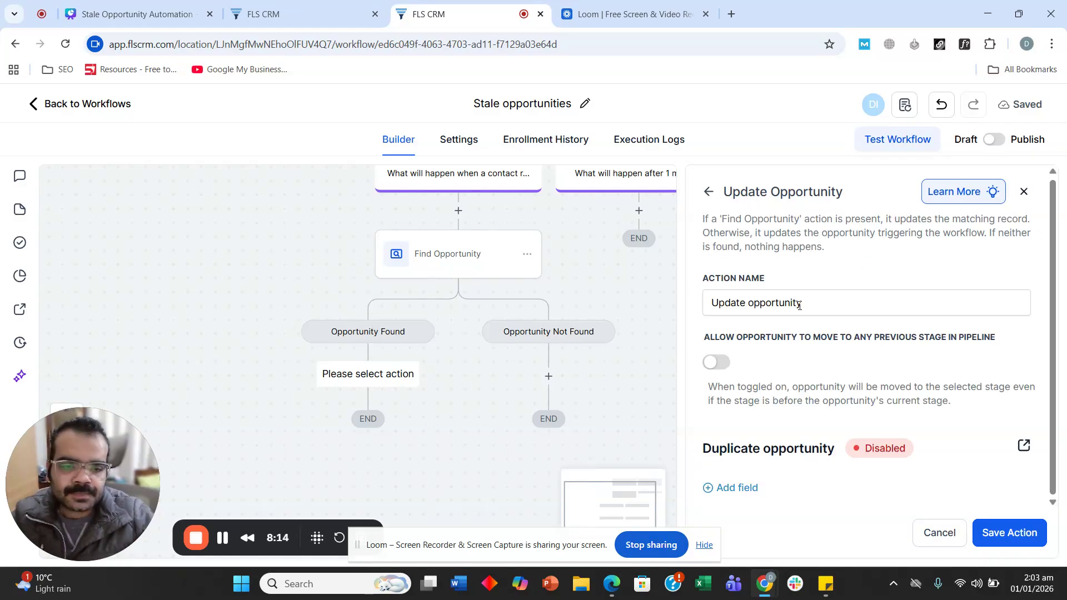
Step: Add a Pipeline field to the Update Opportunity action and set it to Test
left_click(738, 488)
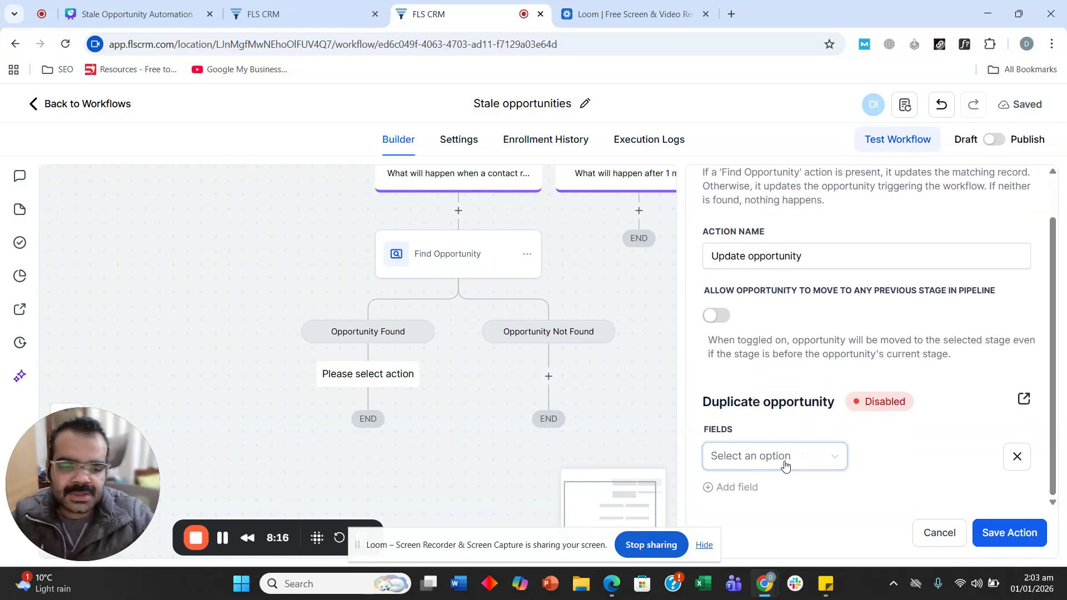
left_click(776, 456)
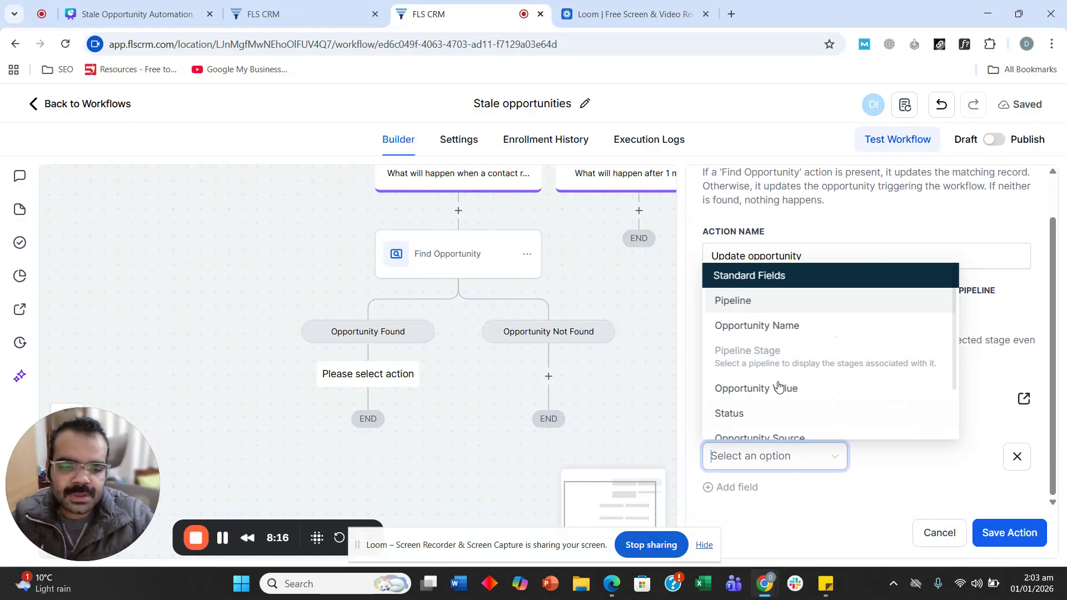
left_click(779, 308)
left_click(912, 469)
left_click(895, 492)
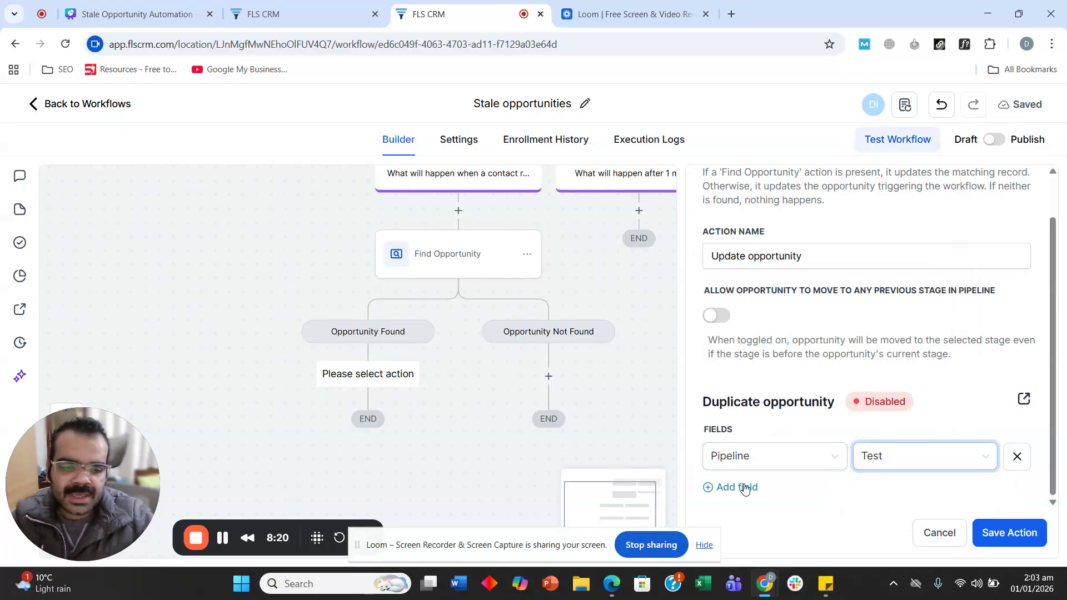
Step: Add a Pipeline Stage field set to Appointment Booked, and save the Update Opportunity action
left_click(750, 488)
left_click(773, 455)
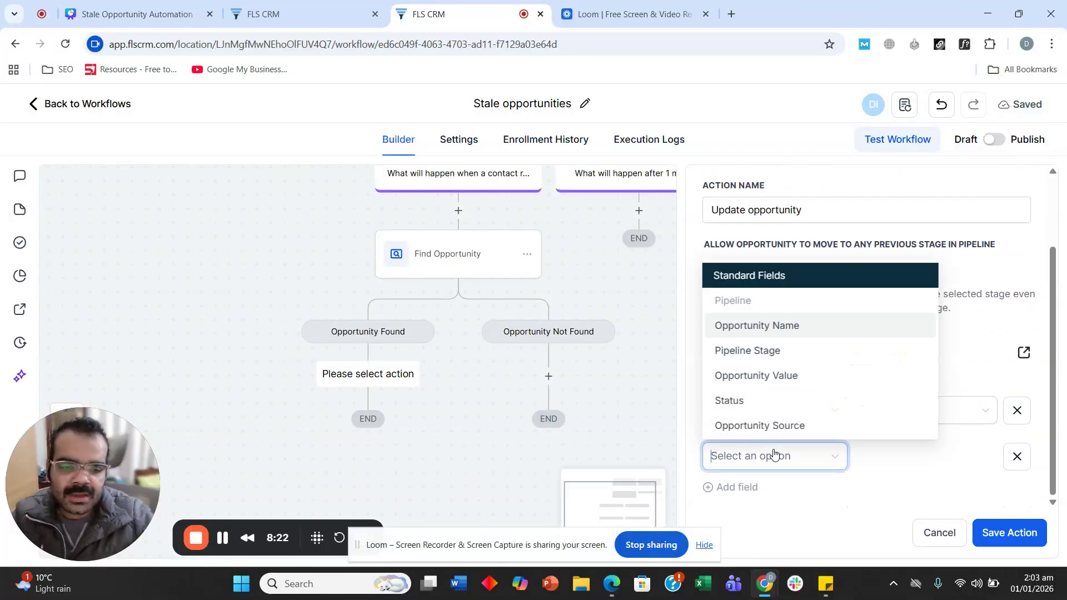
left_click(783, 352)
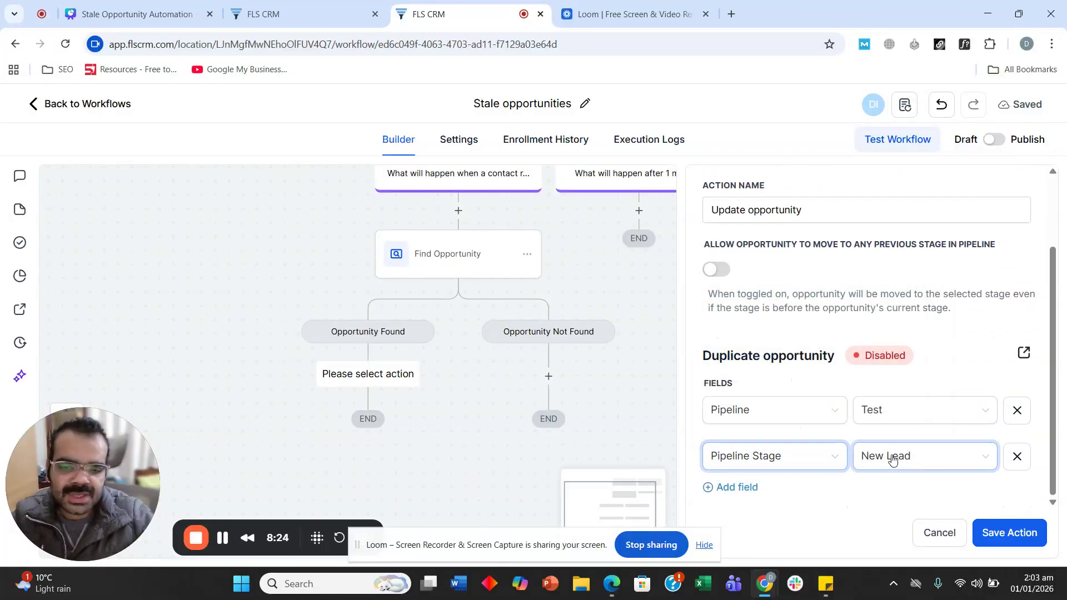
left_click(891, 457)
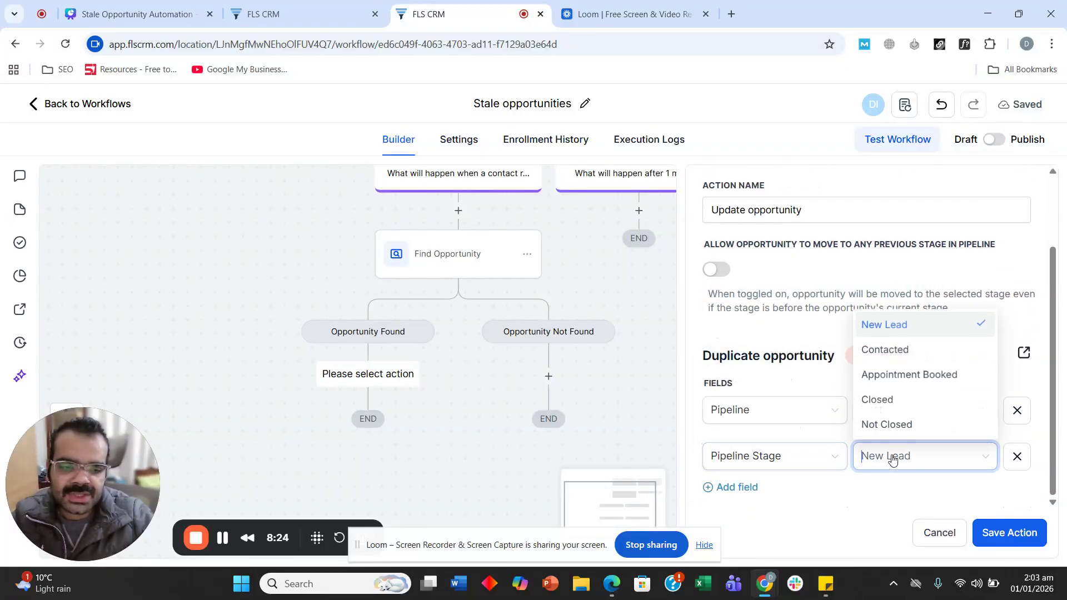
left_click(888, 375)
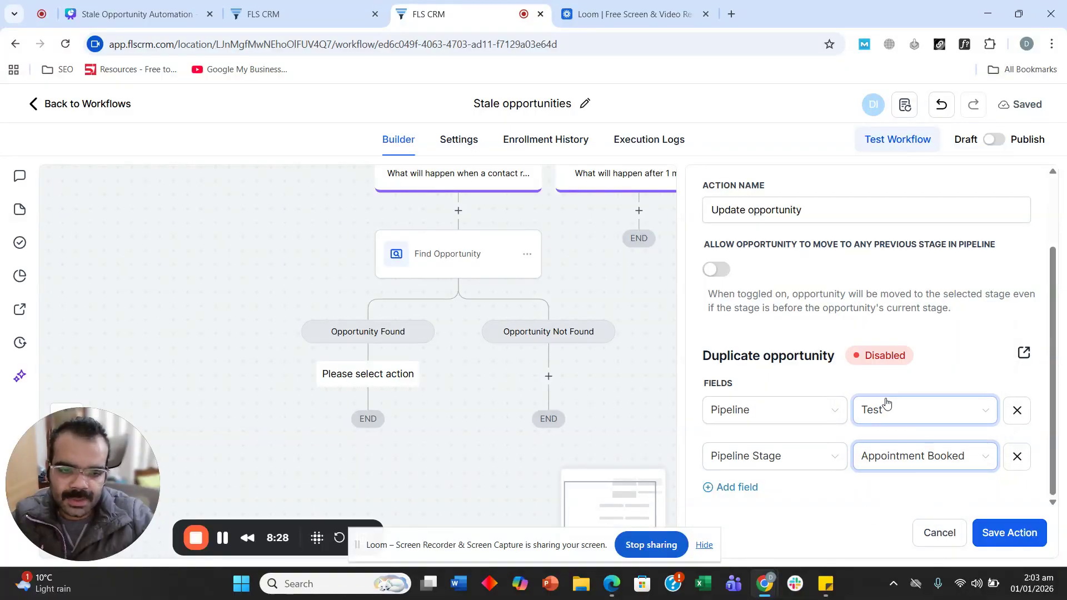
scroll(886, 403, "up", 3)
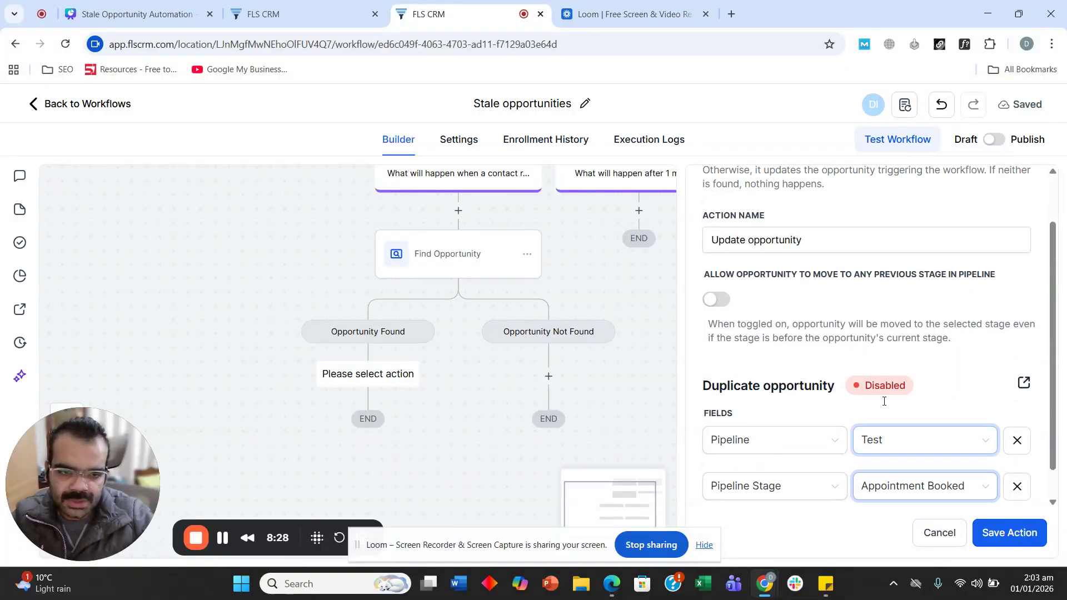
left_click(1013, 533)
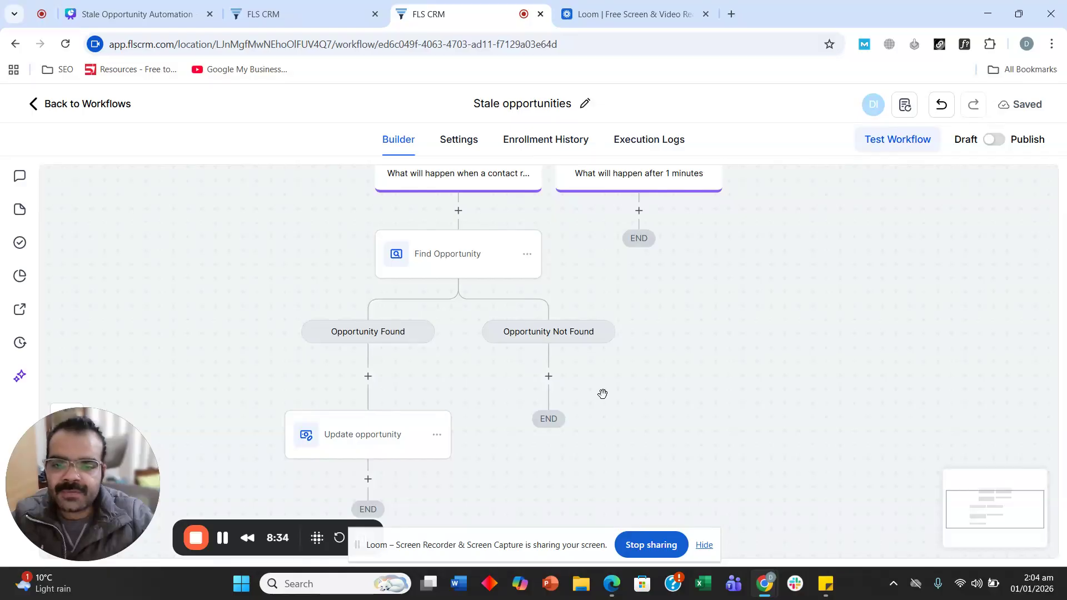
Step: Add a Send Internal Notification action to the Opportunity Not Found branch and set its notification type to Email
left_click(550, 377)
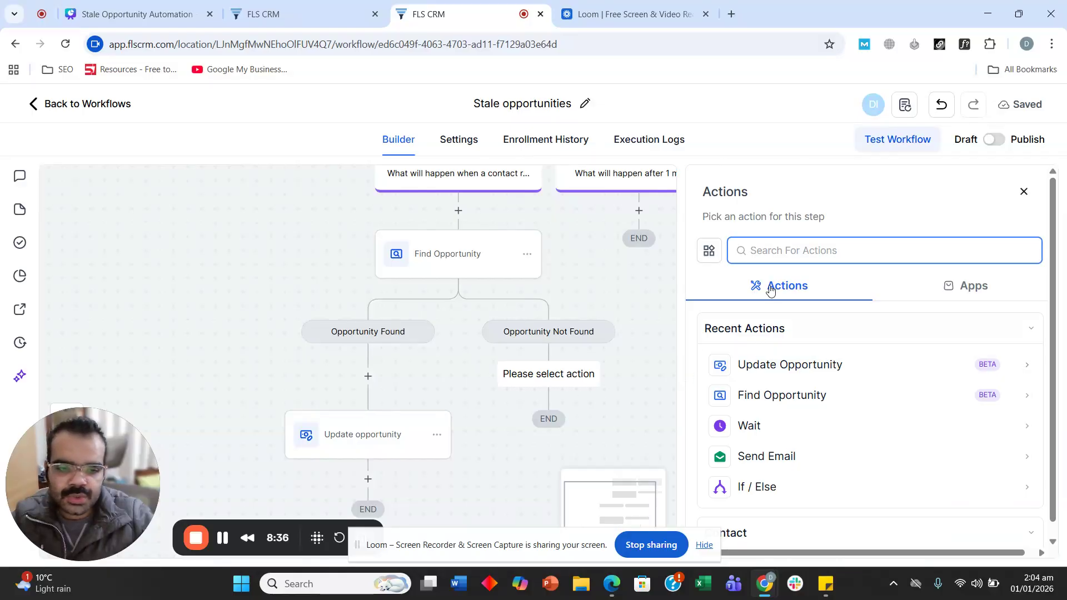
type("in")
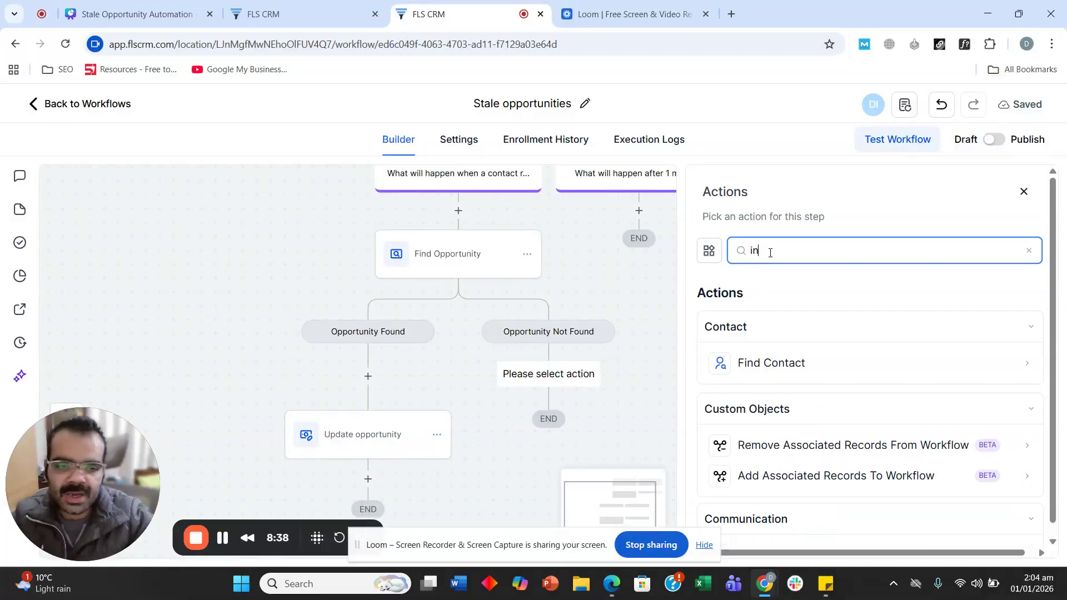
type("ter")
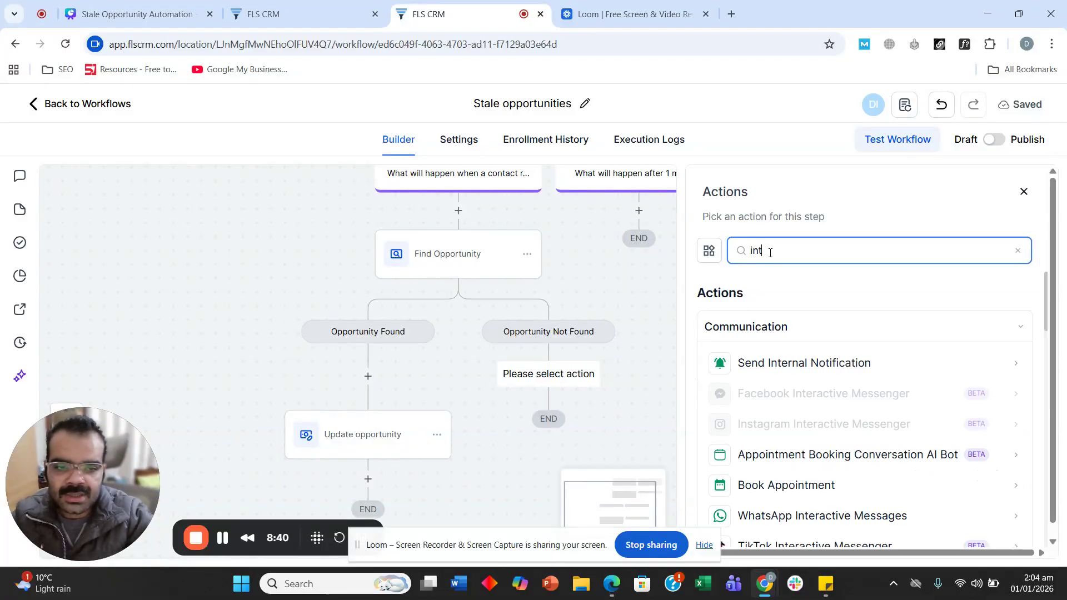
left_click(790, 361)
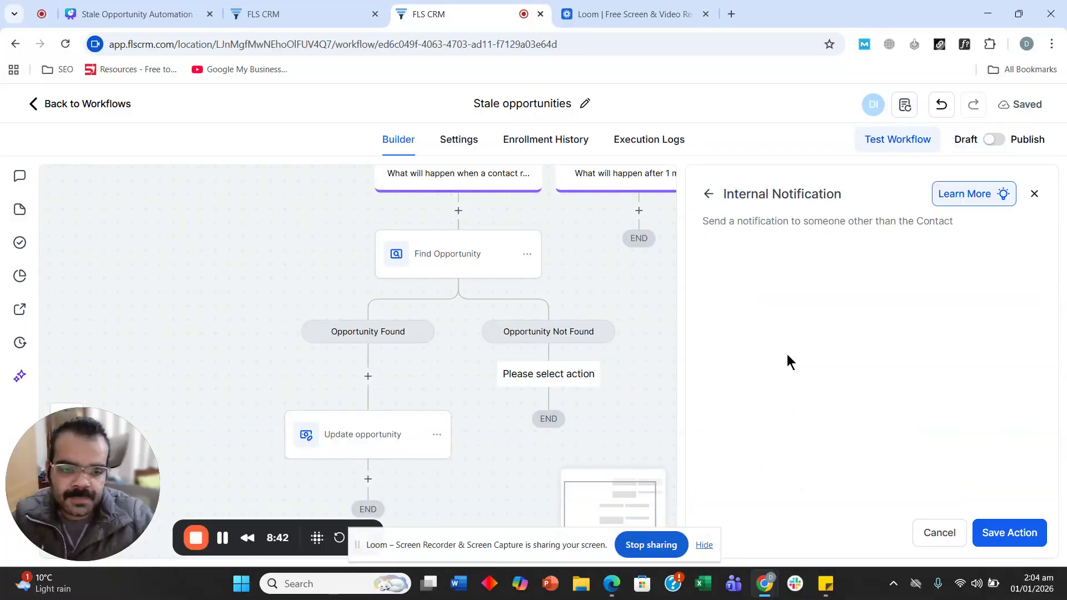
left_click(762, 334)
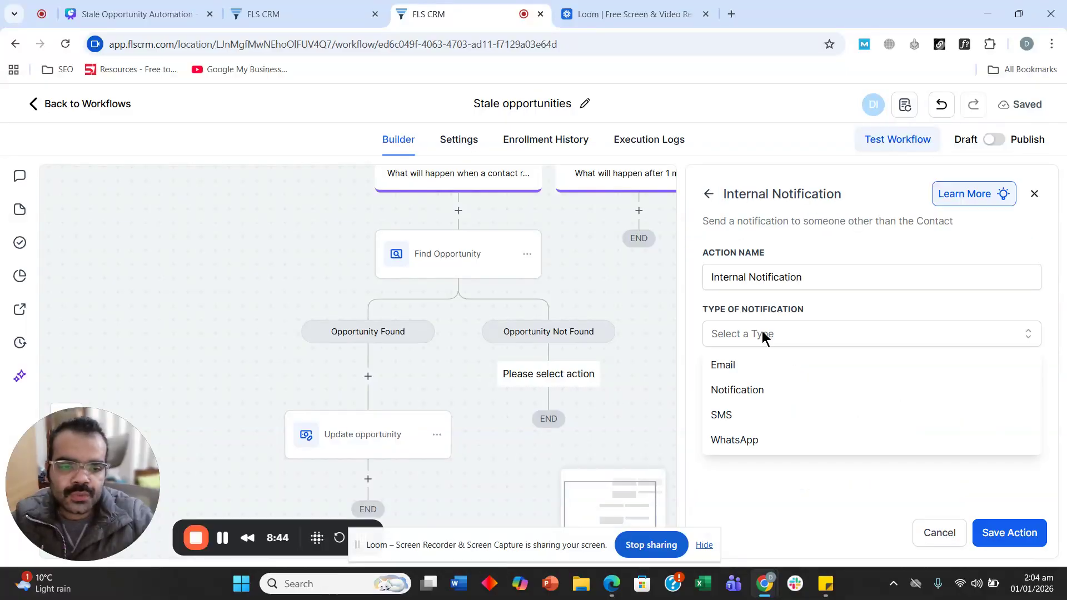
left_click(753, 366)
Step: Enter "Follow-up with the {{contact.first_name}} ASAP!" in the notification's From Email field, using the contact's First Name custom value
scroll(744, 378, "down", 1)
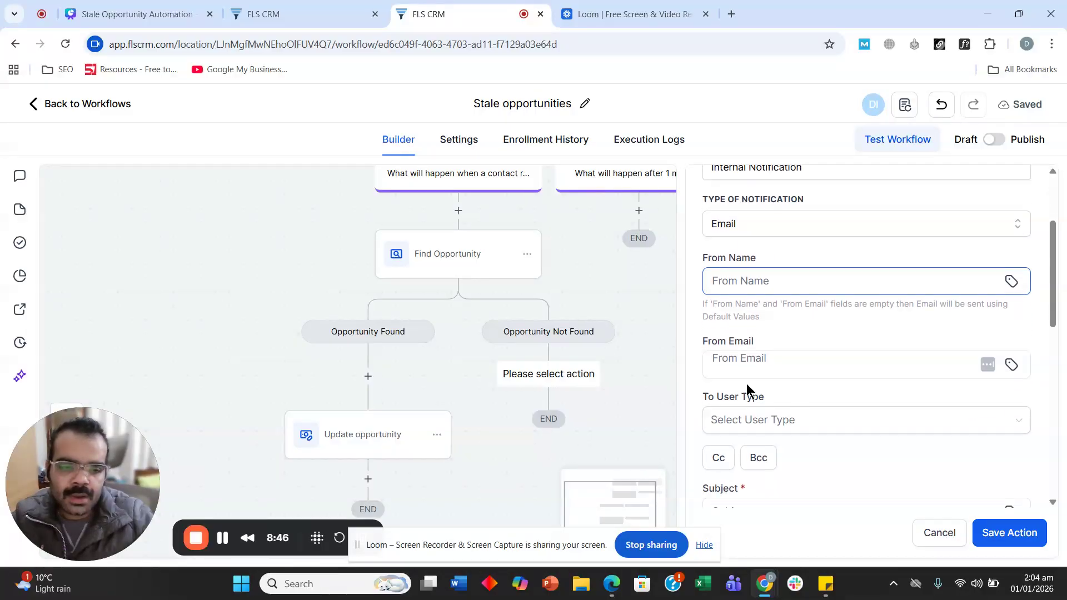
scroll(755, 322, "up", 1)
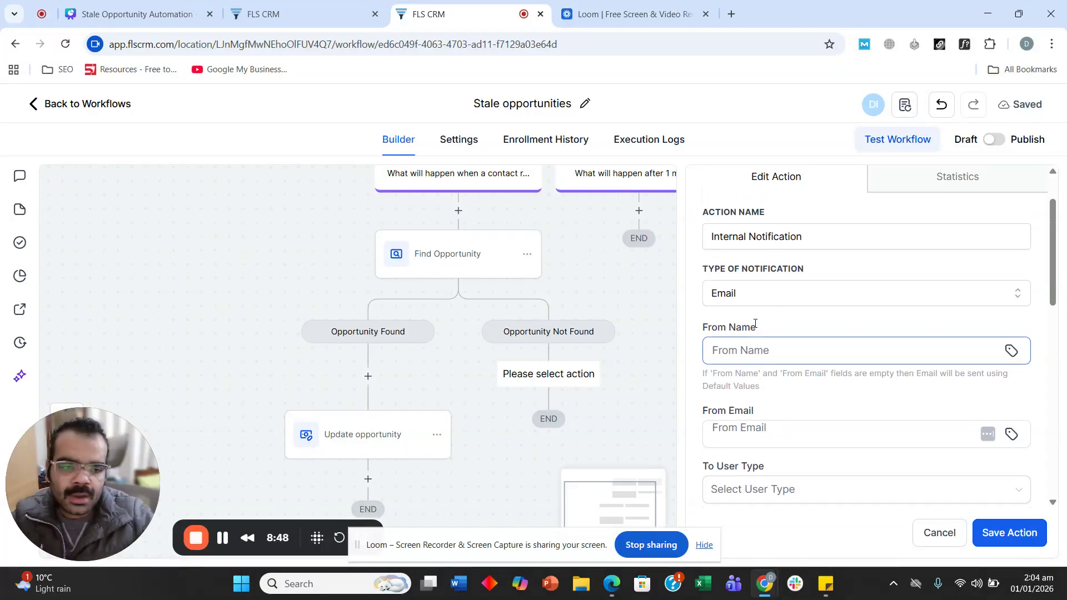
scroll(755, 324, "down", 2)
left_click(756, 292)
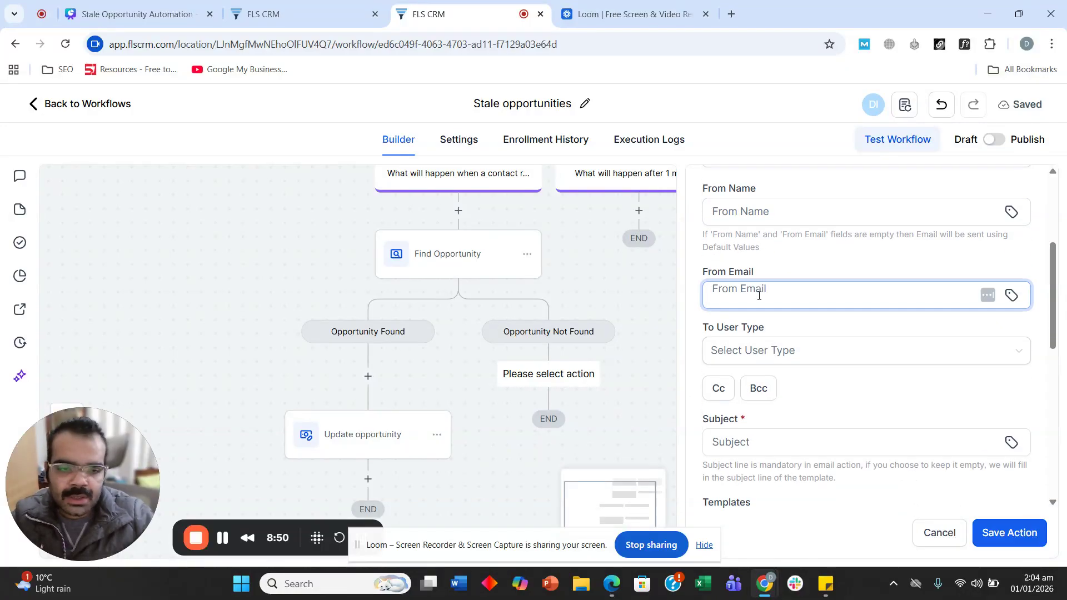
type("Follow-up with the")
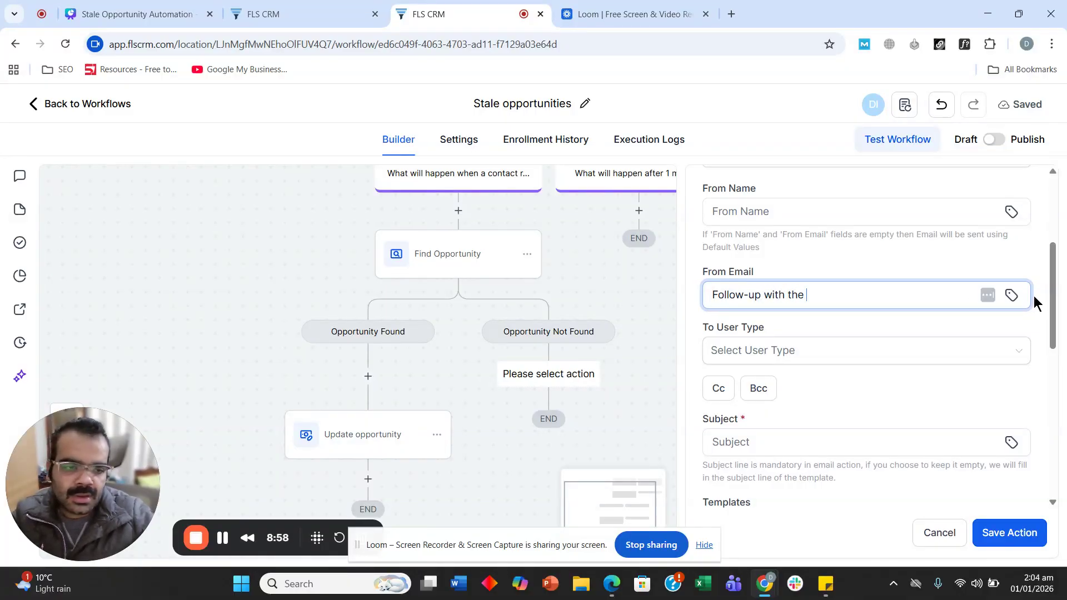
left_click(1016, 298)
left_click(823, 172)
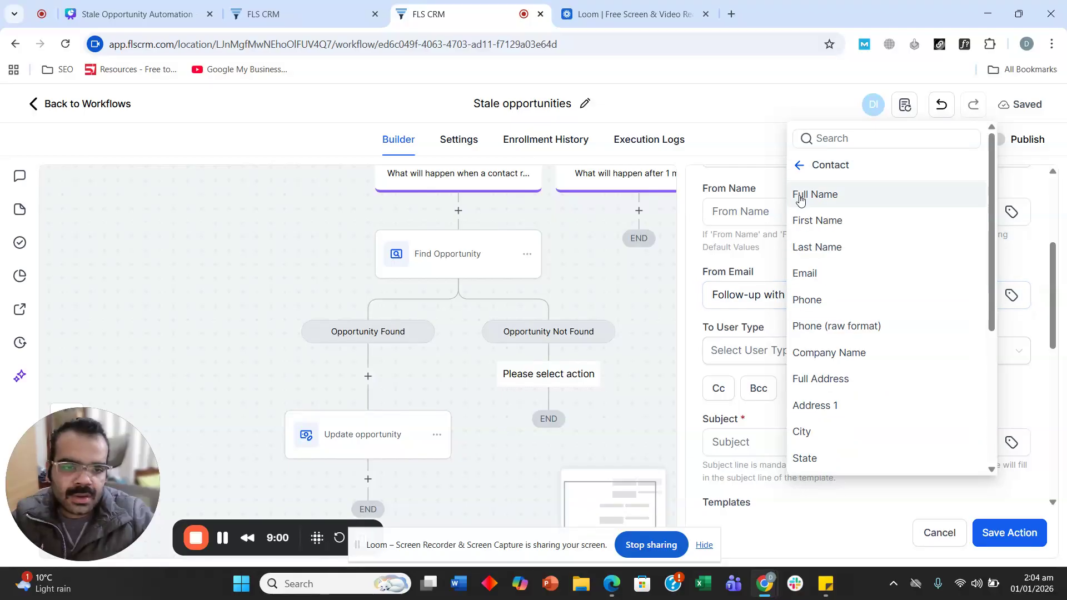
left_click(828, 227)
scroll(814, 304, "down", 2)
scroll(889, 283, "up", 3)
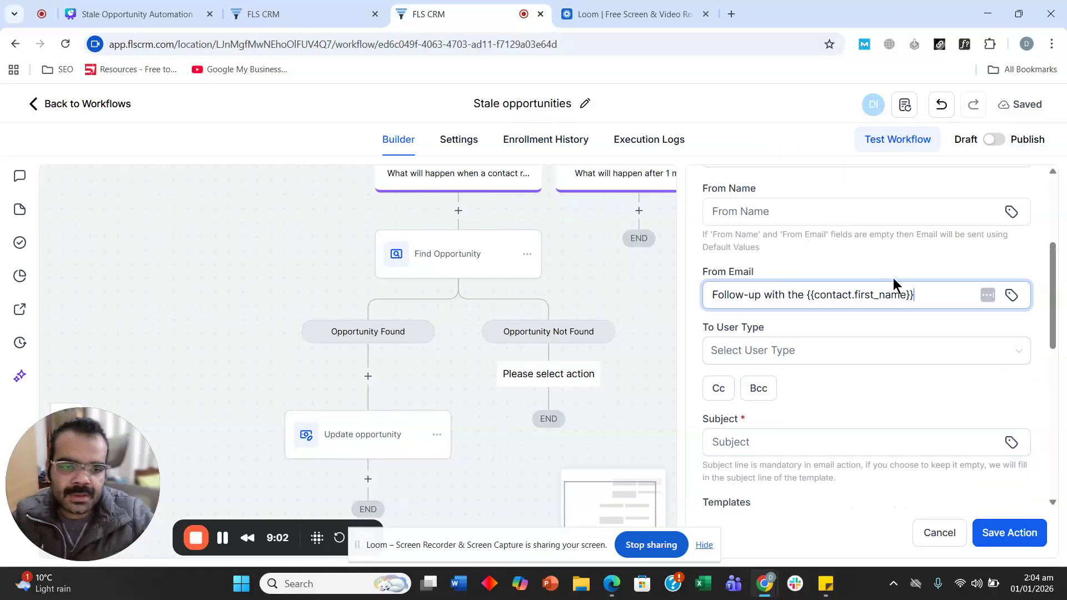
triple_click(927, 299)
left_click(936, 292)
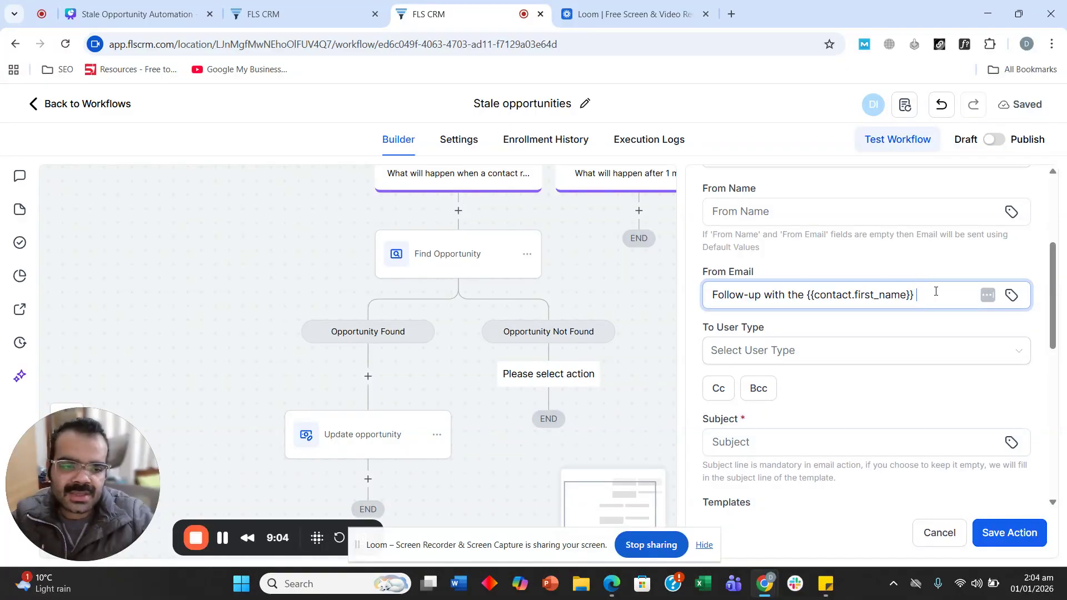
type("ASAP!")
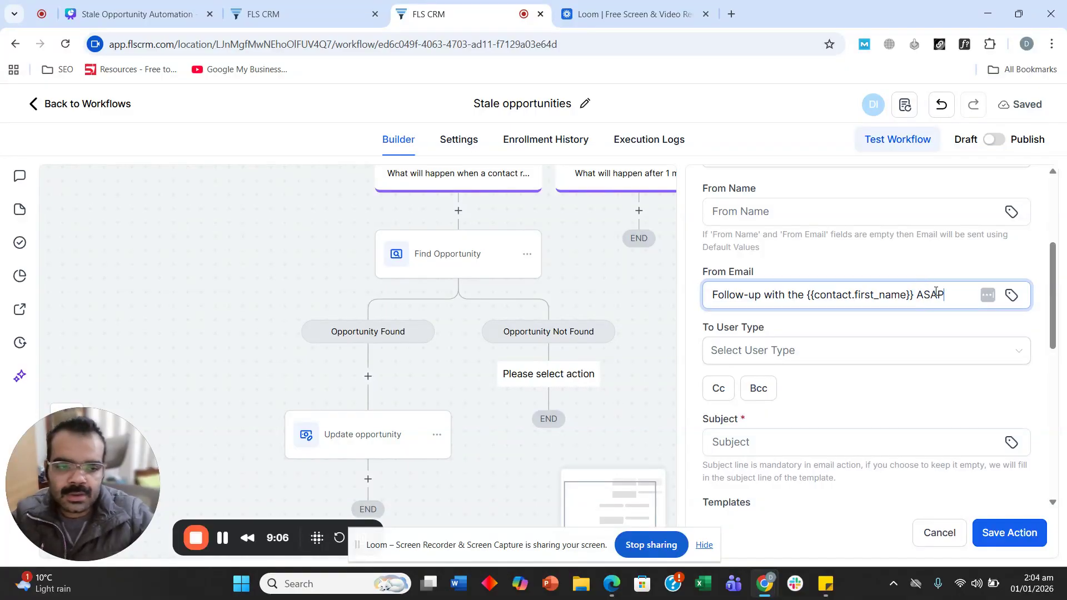
Step: Copy the From Email text into the notification's message body and try to save the action
triple_click(936, 294)
key("ctrl+c")
scroll(936, 299, "down", 2)
scroll(889, 390, "down", 4)
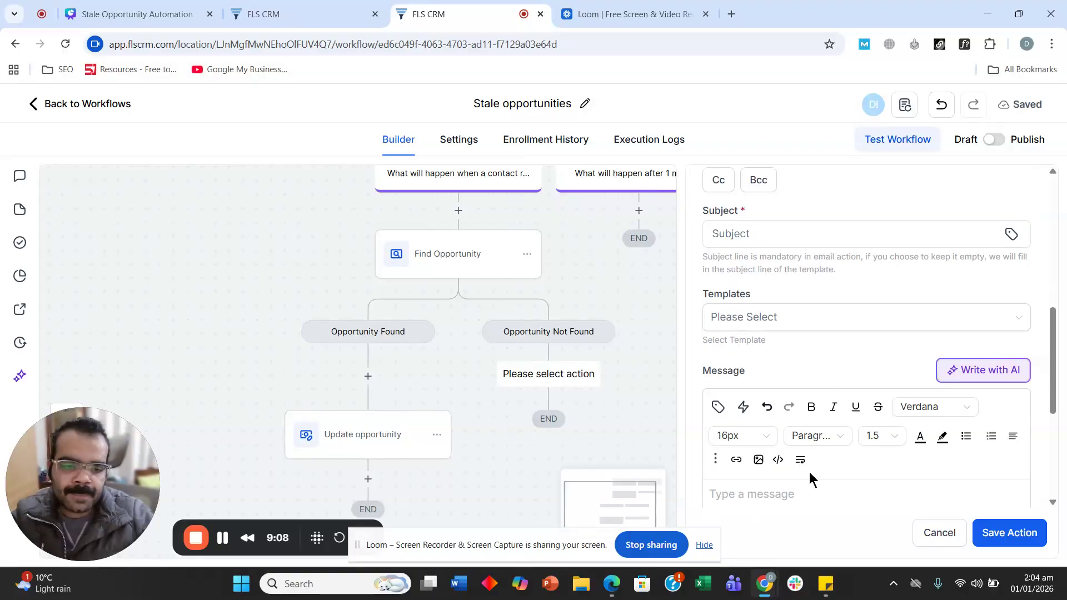
left_click(810, 453)
key("ctrl+v")
scroll(825, 318, "up", 5)
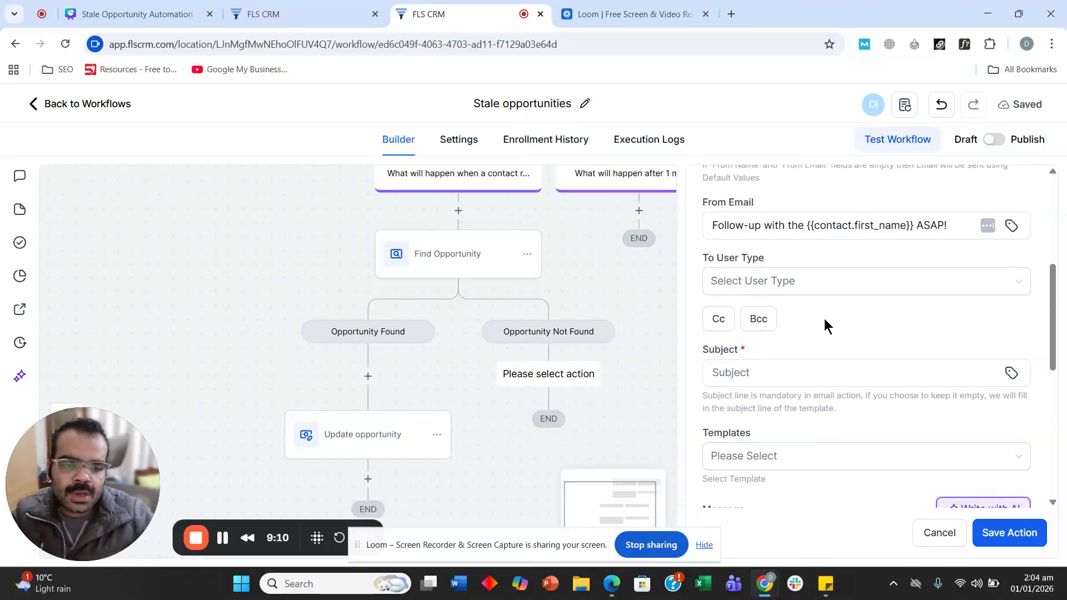
scroll(889, 389, "down", 4)
left_click(1008, 532)
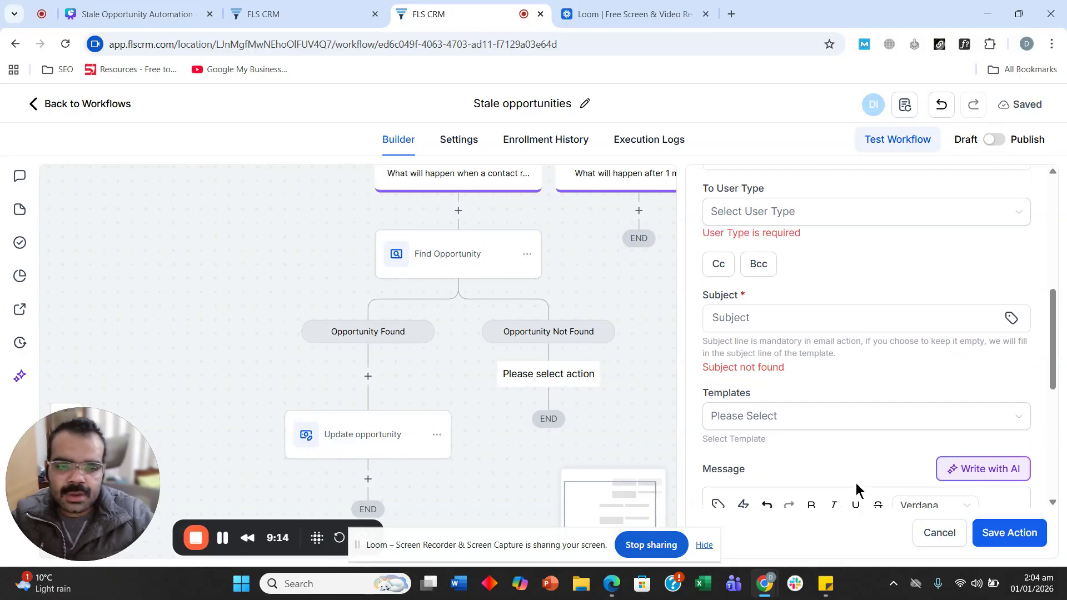
Step: Set the notification's To User Type to Particular User and select the staff member as recipient
left_click(784, 318)
scroll(784, 323, "up", 1)
left_click(774, 280)
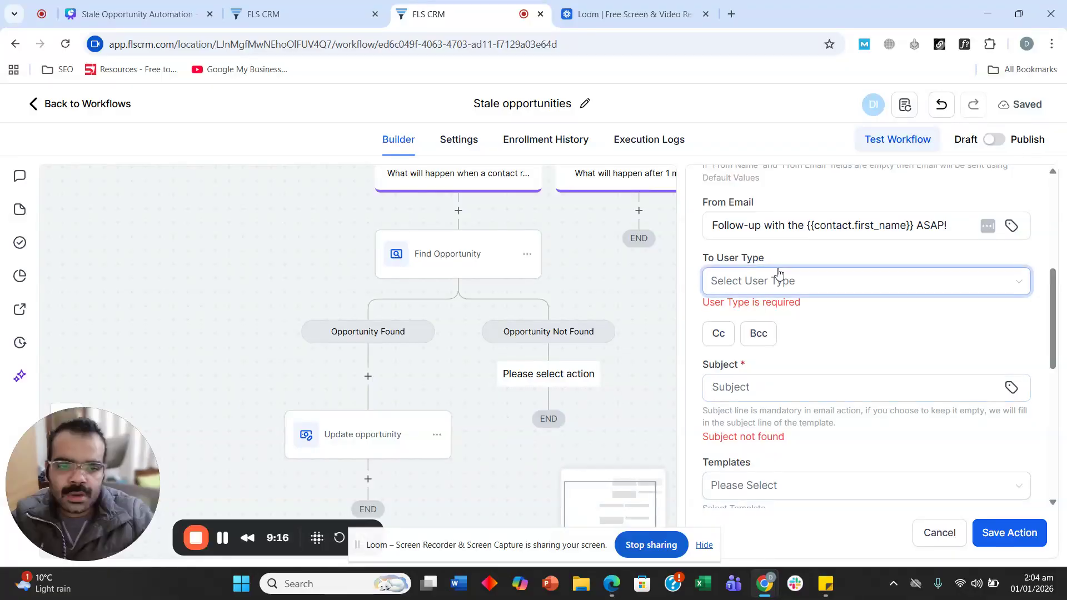
left_click(762, 392)
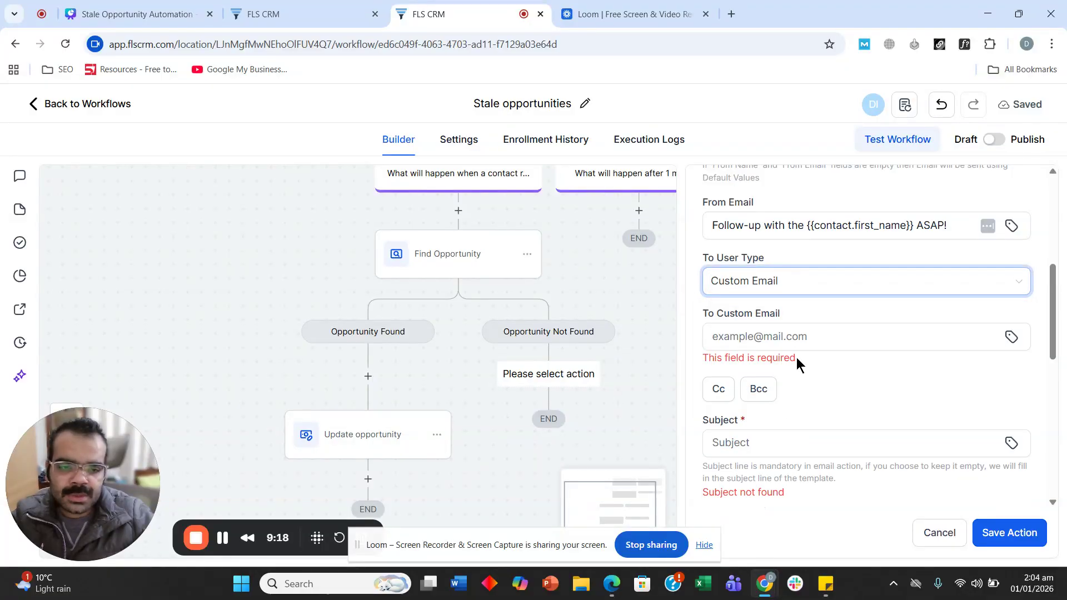
left_click(800, 287)
left_click(785, 366)
left_click(786, 347)
left_click(774, 370)
left_click(998, 540)
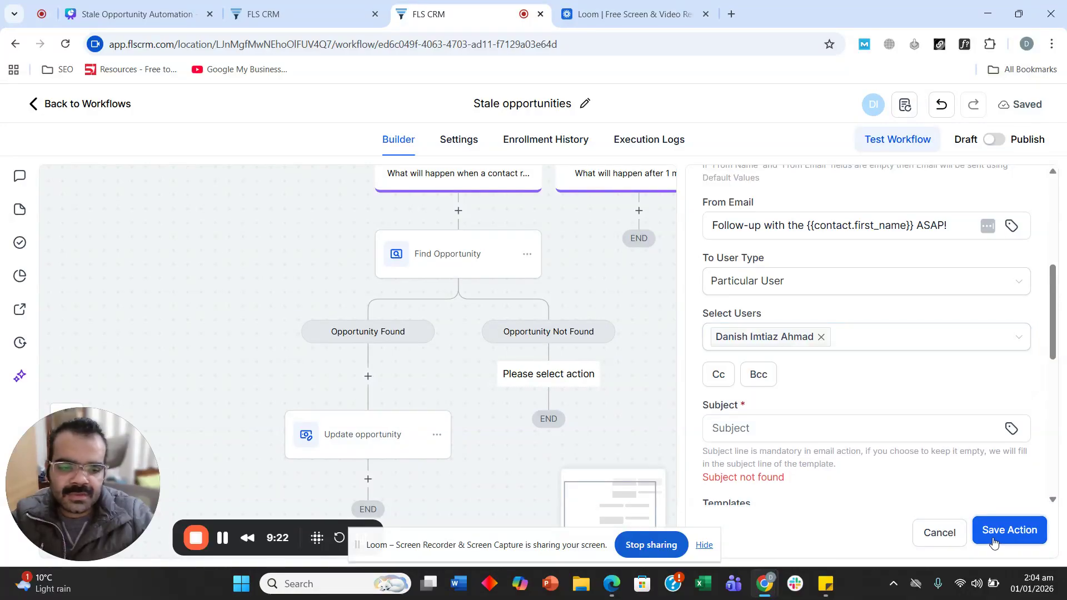
Step: Set the subject to "Contact with {{contact.first_name}} ASAP!" using the First Name custom value, and save the Internal Notification action
left_click(819, 434)
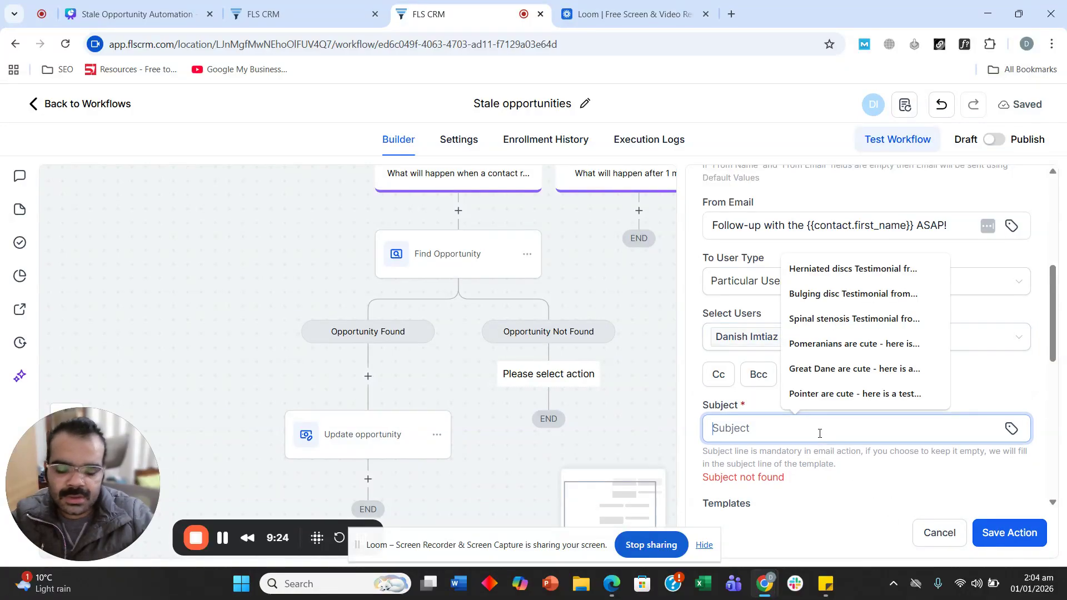
type("Contact with")
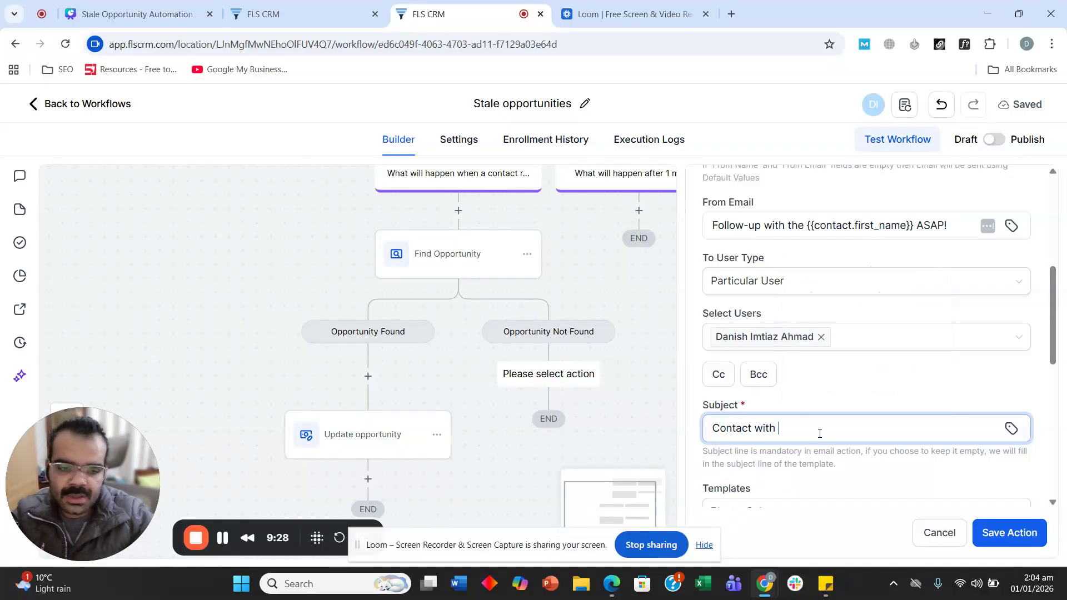
left_click(1012, 429)
left_click(817, 138)
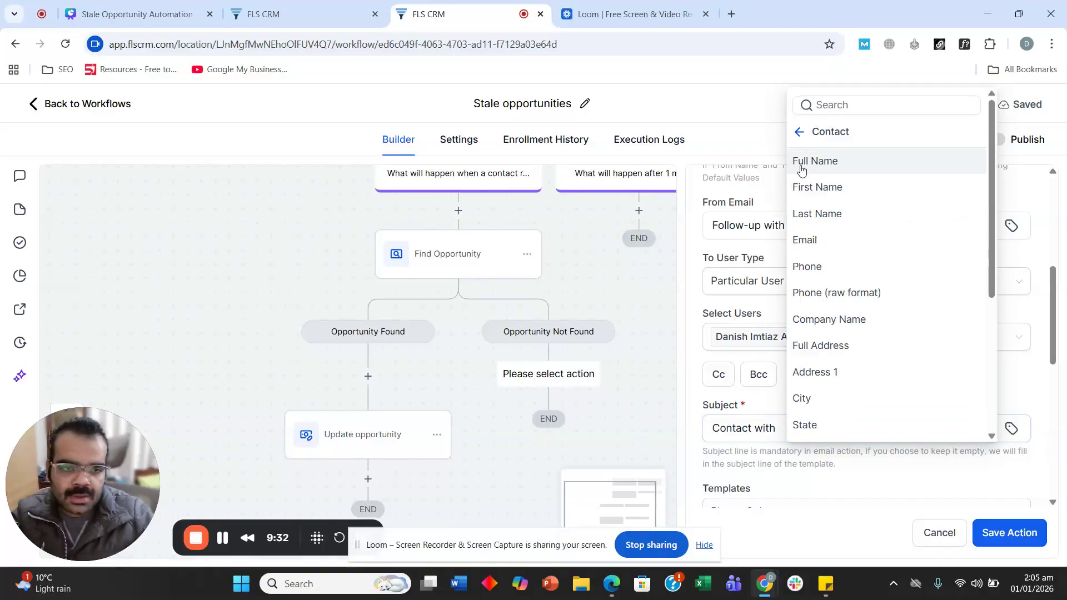
left_click(817, 189)
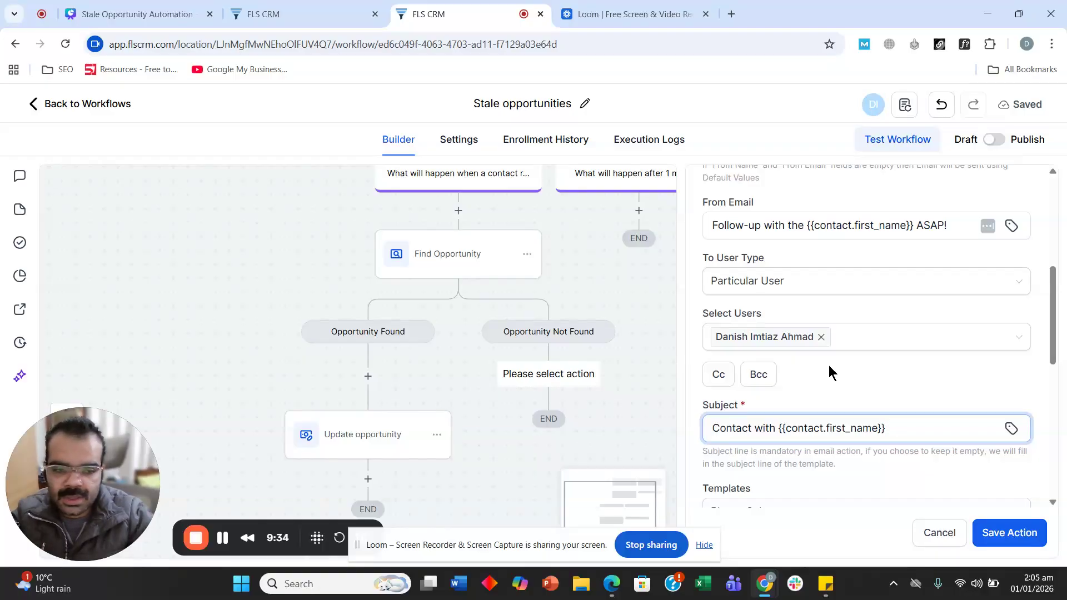
type("ASAP!")
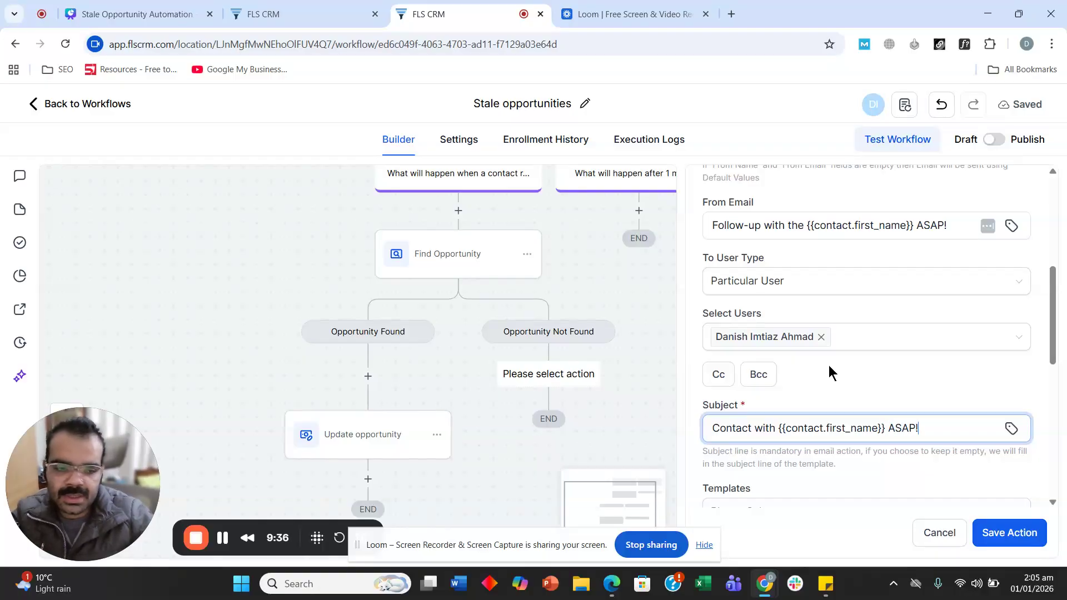
scroll(824, 371, "down", 4)
scroll(840, 262, "down", 2)
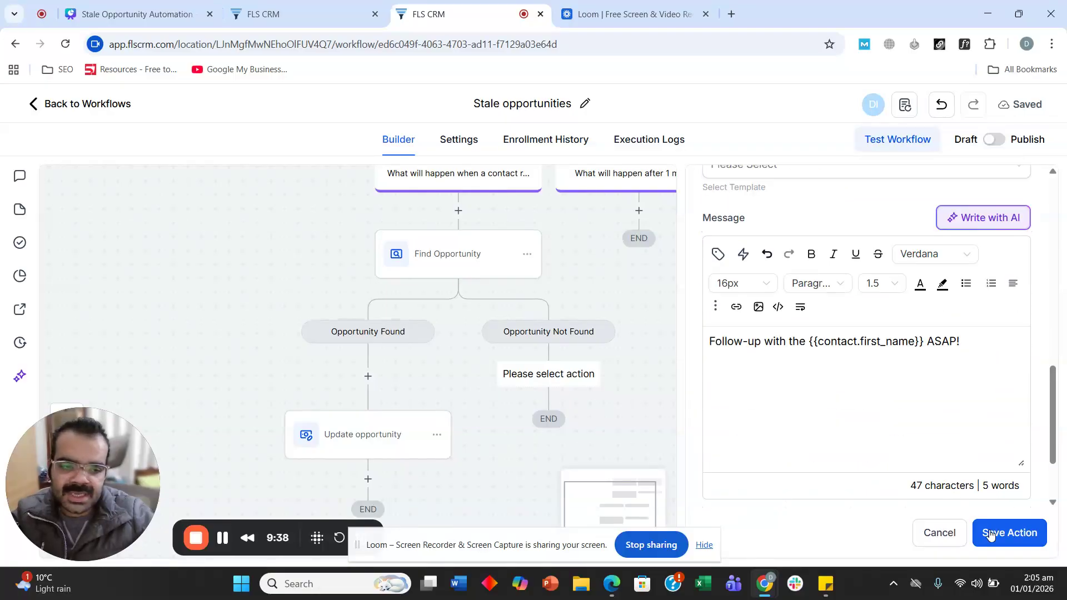
left_click(1009, 532)
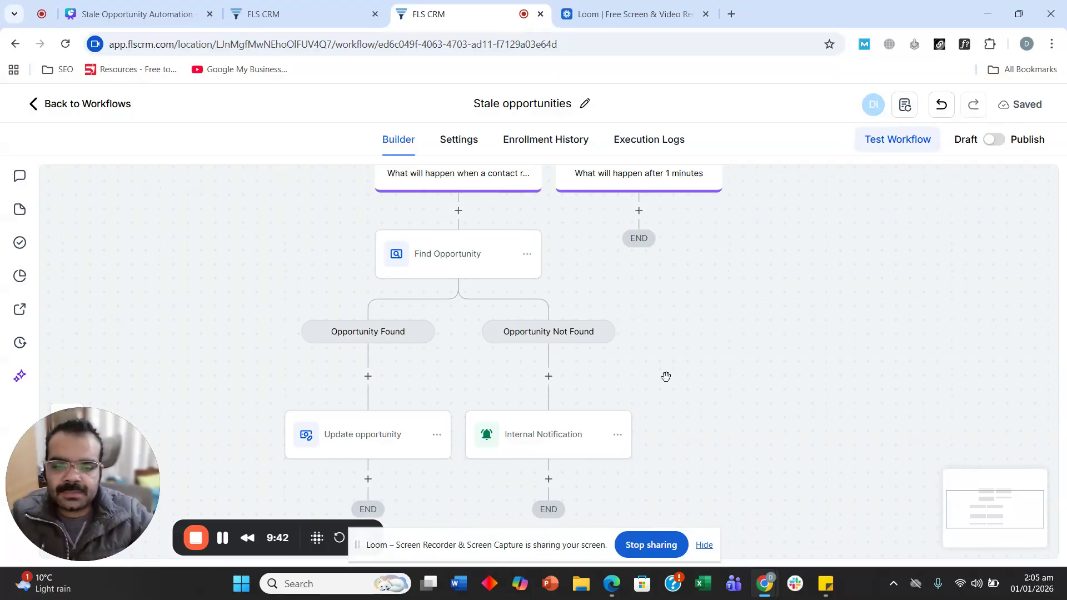
Step: Copy the Internal Notification action into the Time Out branch and delete the original from the Opportunity Not Found branch
scroll(666, 377, "down", 1)
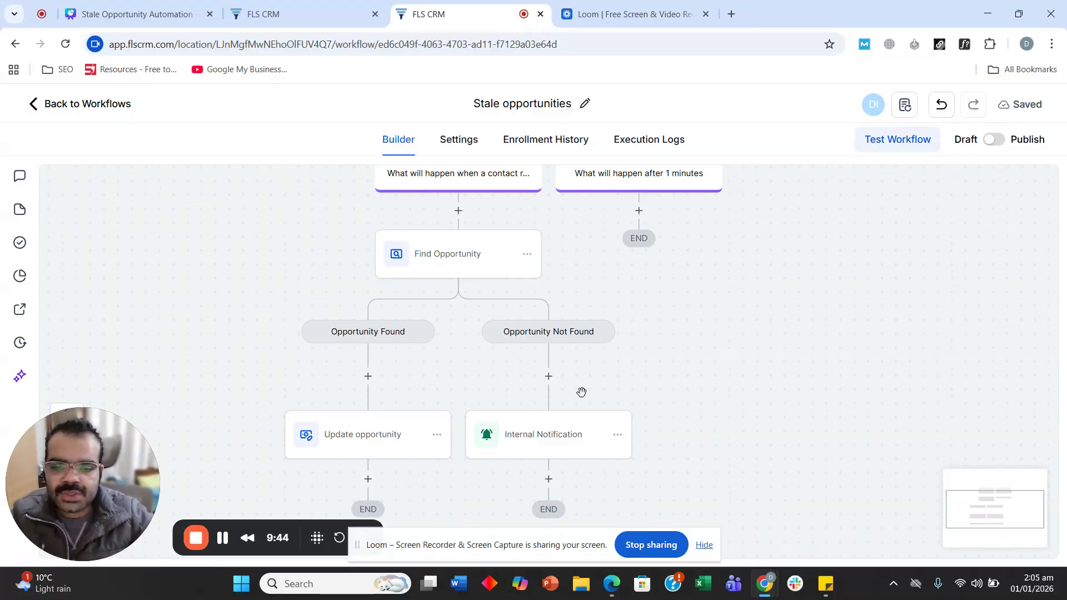
left_click(618, 436)
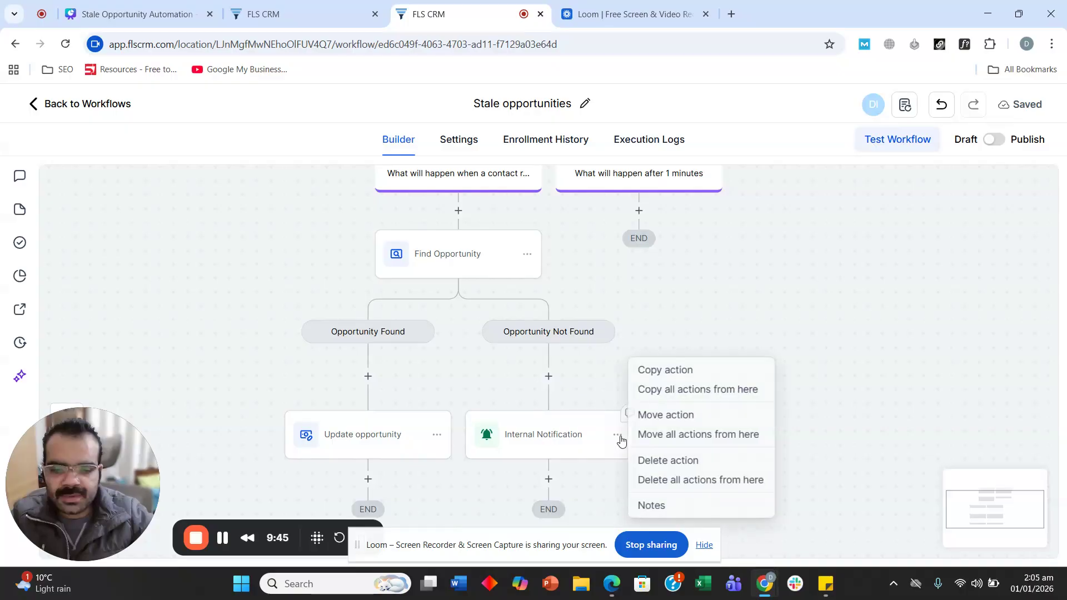
left_click(683, 377)
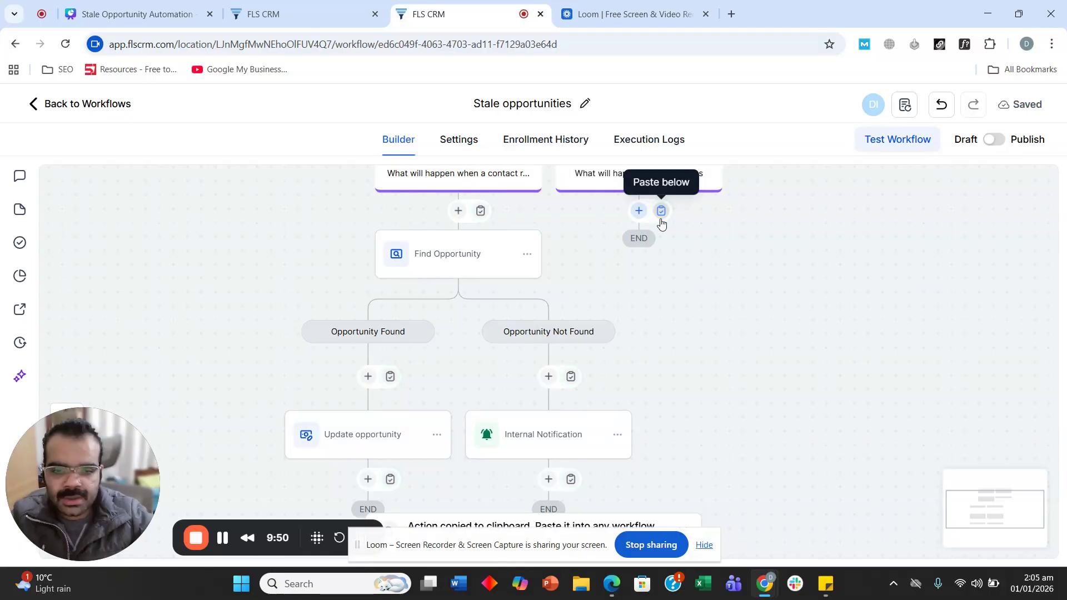
left_click(660, 215)
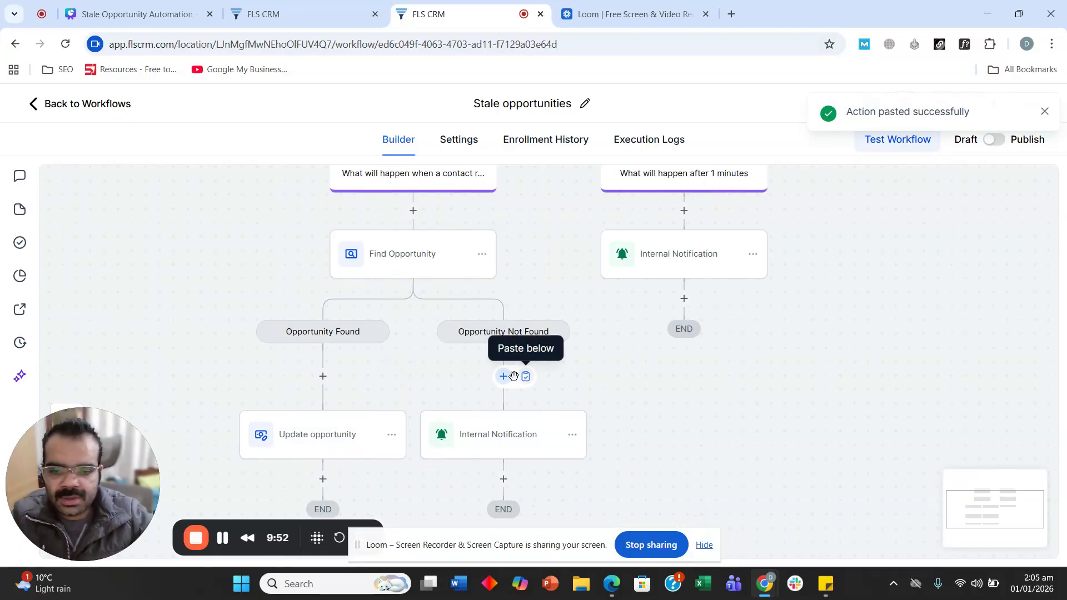
left_click(576, 439)
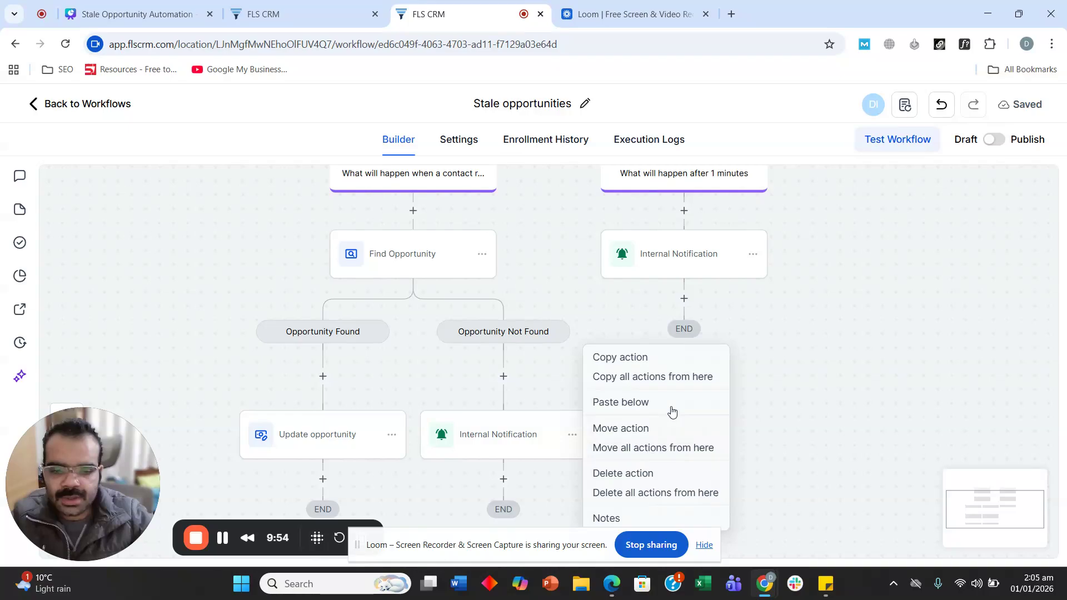
left_click(638, 474)
Step: Review the whole workflow from the trigger through the Contact Reply and Time Out branches
scroll(779, 411, "up", 6)
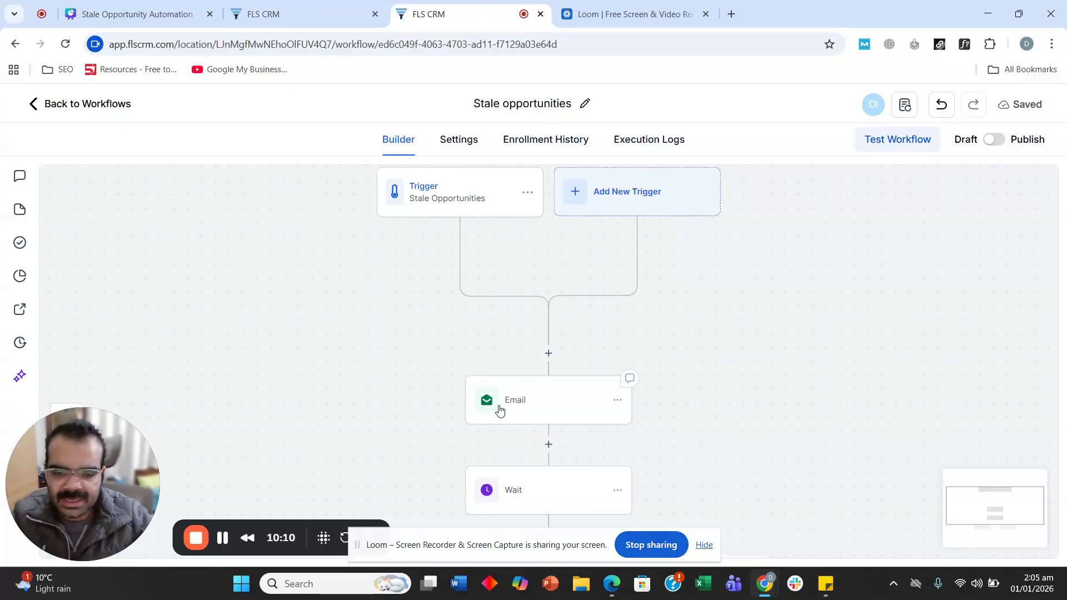
scroll(500, 410, "down", 2)
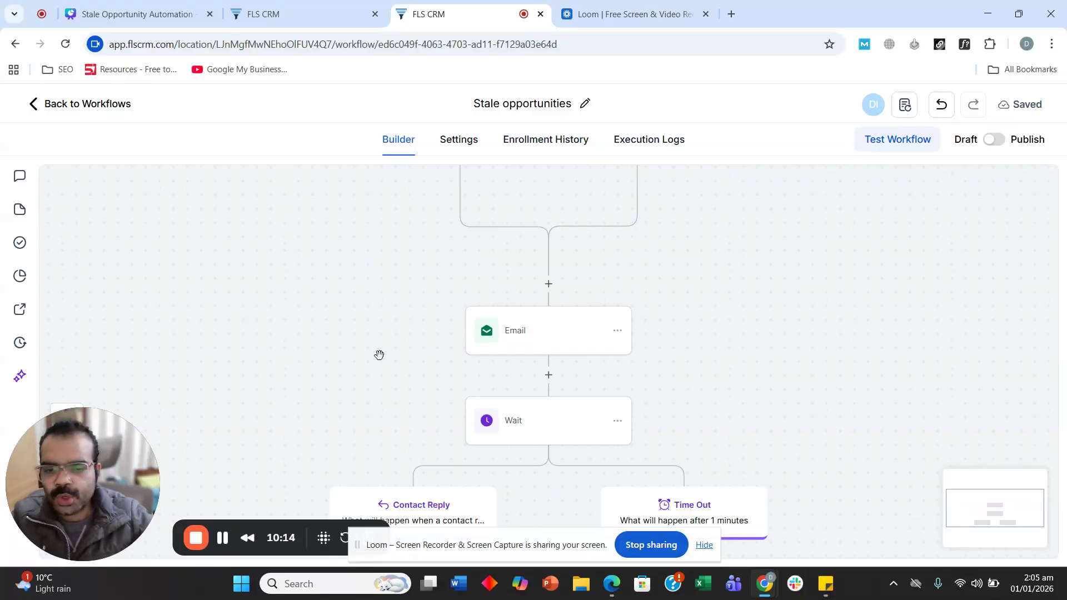
scroll(379, 354, "down", 3)
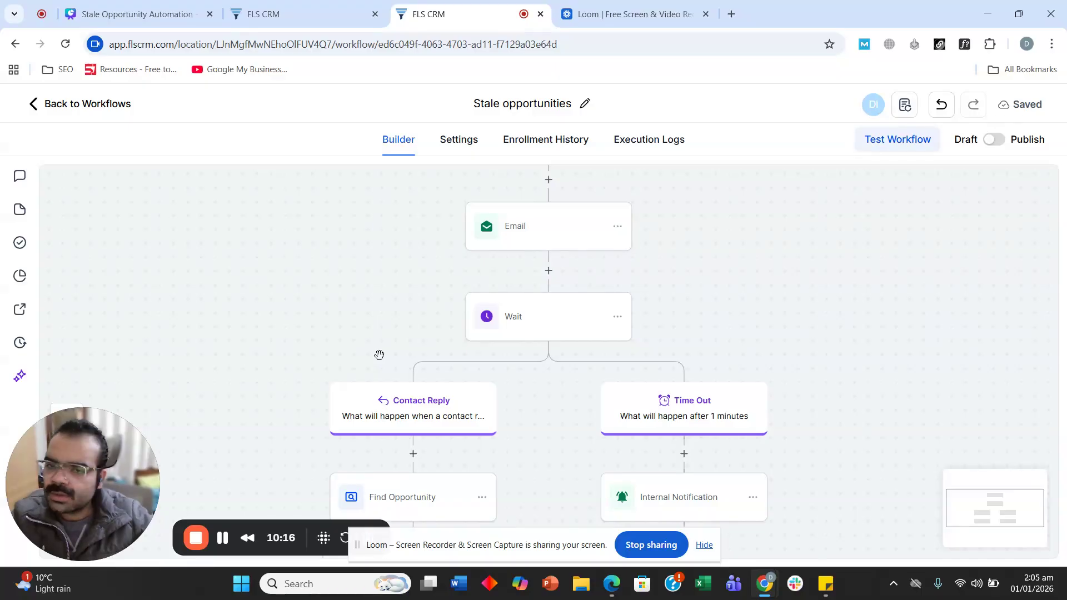
scroll(378, 356, "down", 2)
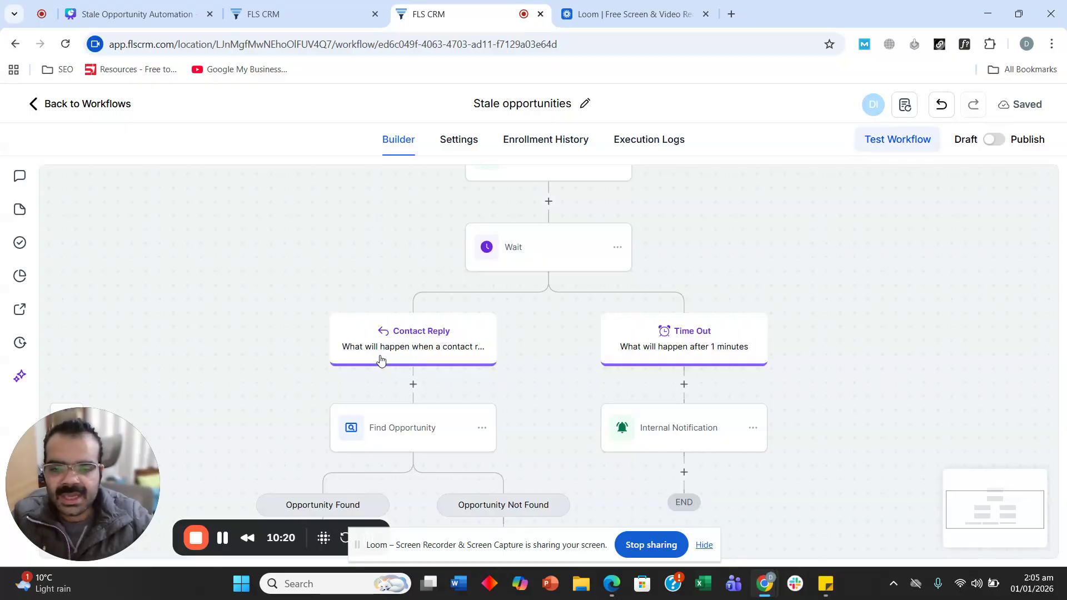
scroll(370, 315, "down", 2)
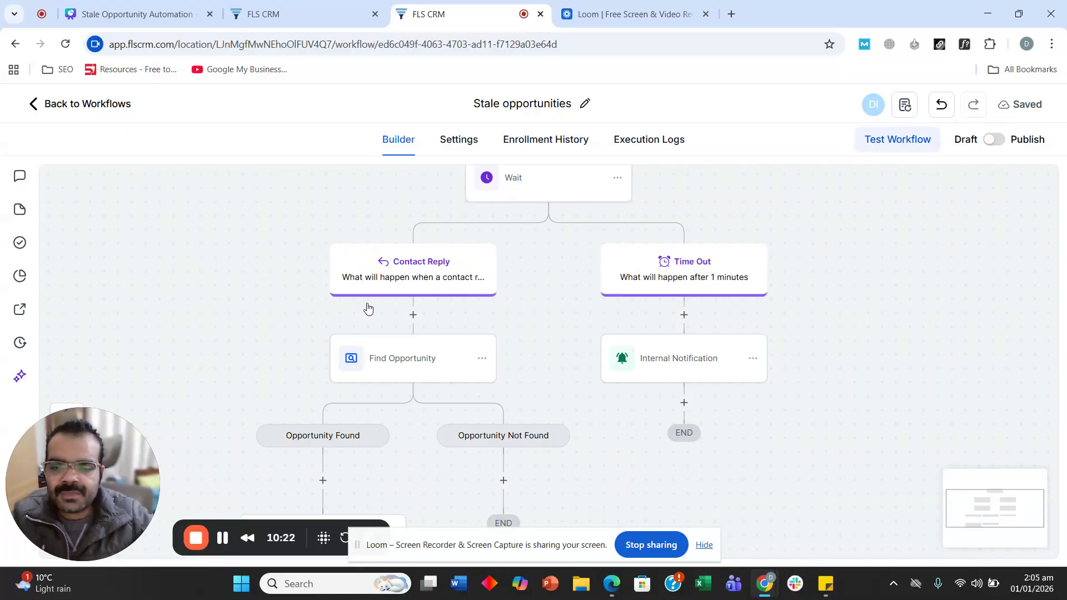
scroll(364, 339, "down", 2)
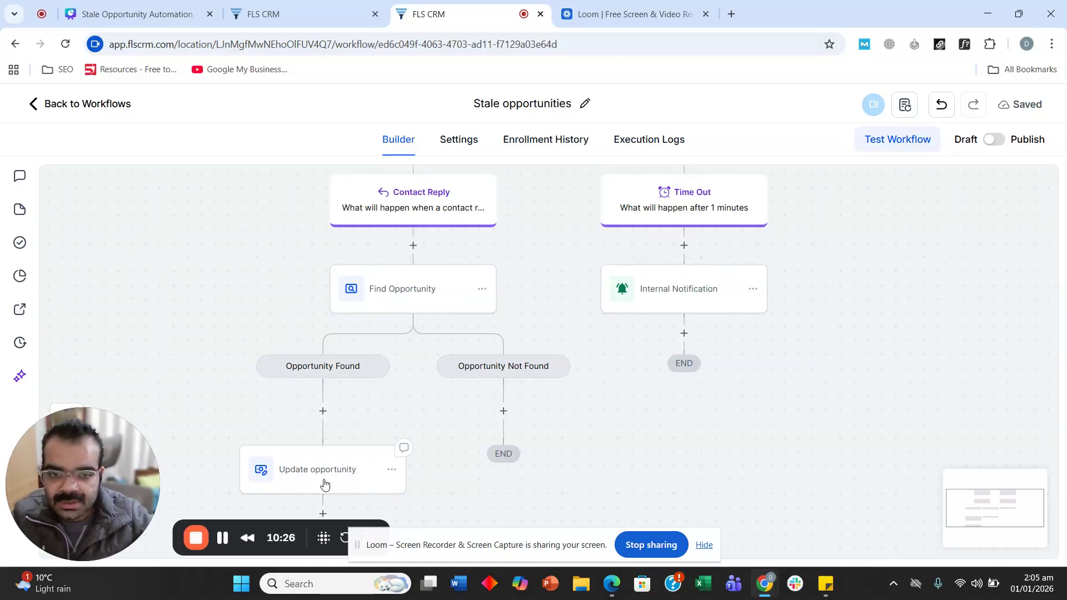
scroll(361, 461, "up", 3)
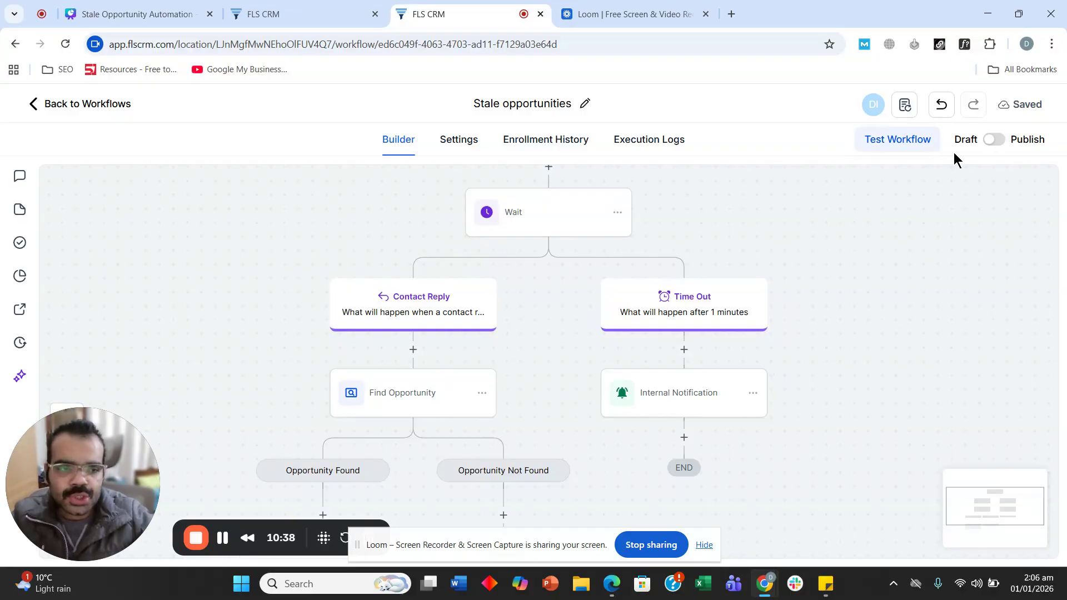
Step: Switch the Stale opportunities workflow from Draft to Publish and save it
left_click(994, 140)
left_click(1023, 105)
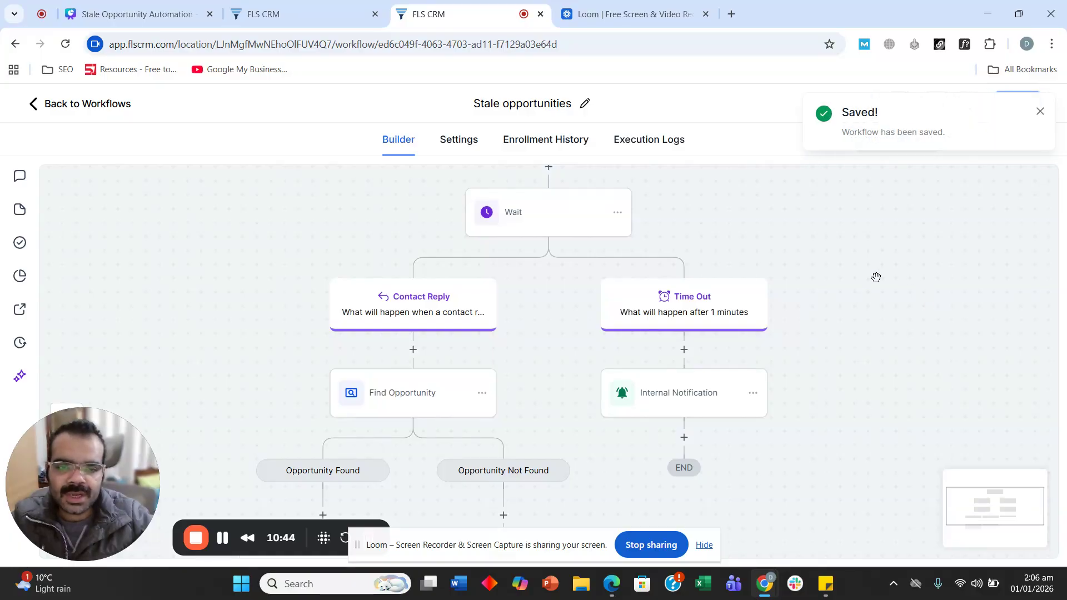
scroll(876, 278, "up", 3)
scroll(881, 242, "up", 1)
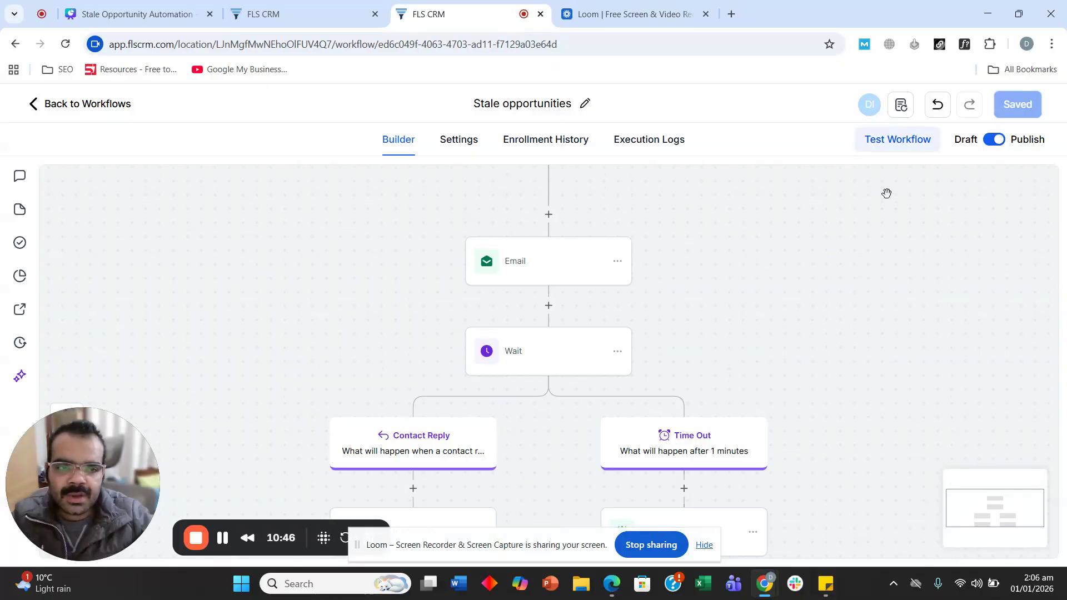
Step: Run a test of the Stale opportunities workflow on the first listed test contact and open its execution logs
left_click(889, 139)
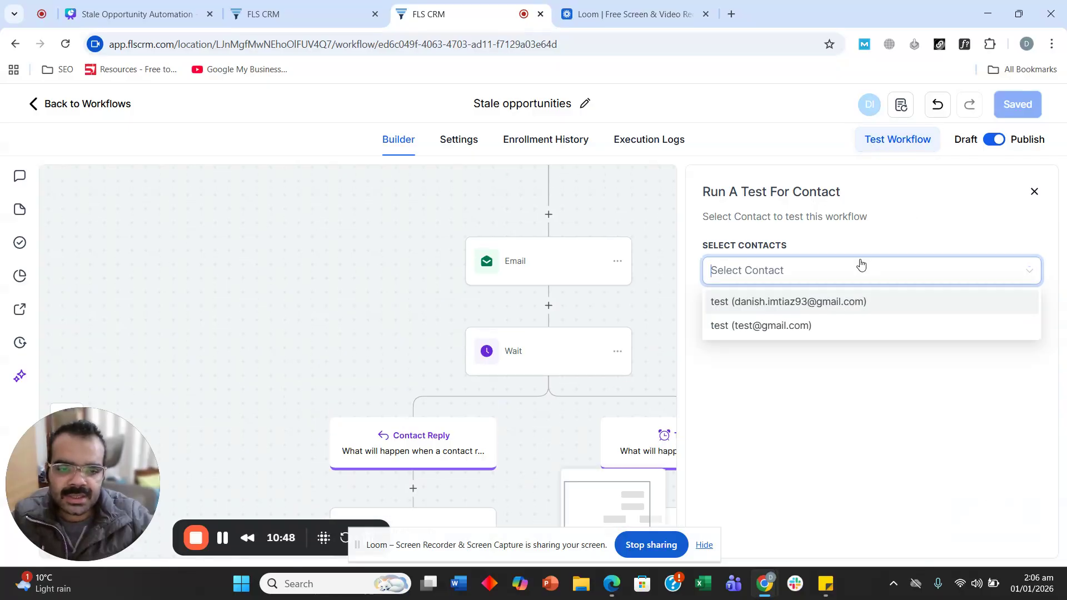
left_click(839, 301)
left_click(803, 398)
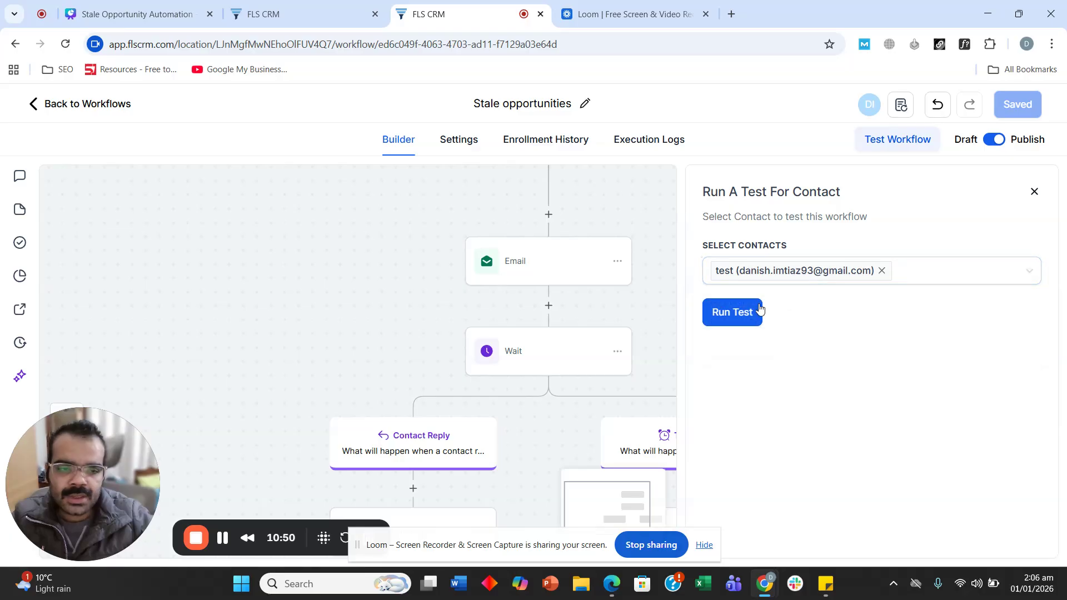
left_click(744, 315)
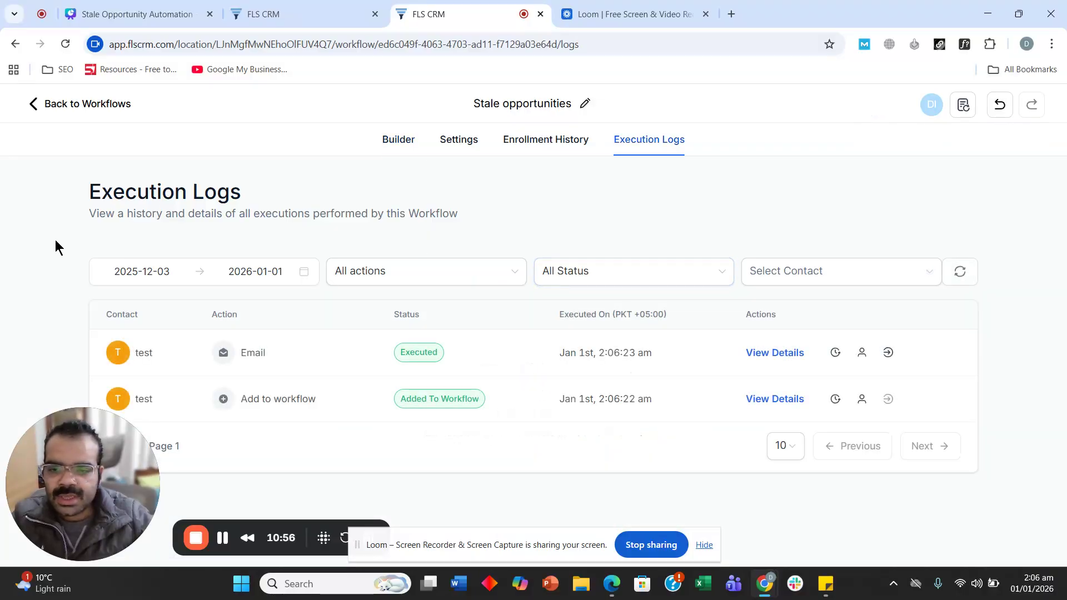
Step: Check the test run in the refreshed execution logs and the contact's opportunity stage in the Test pipeline
left_click(303, 15)
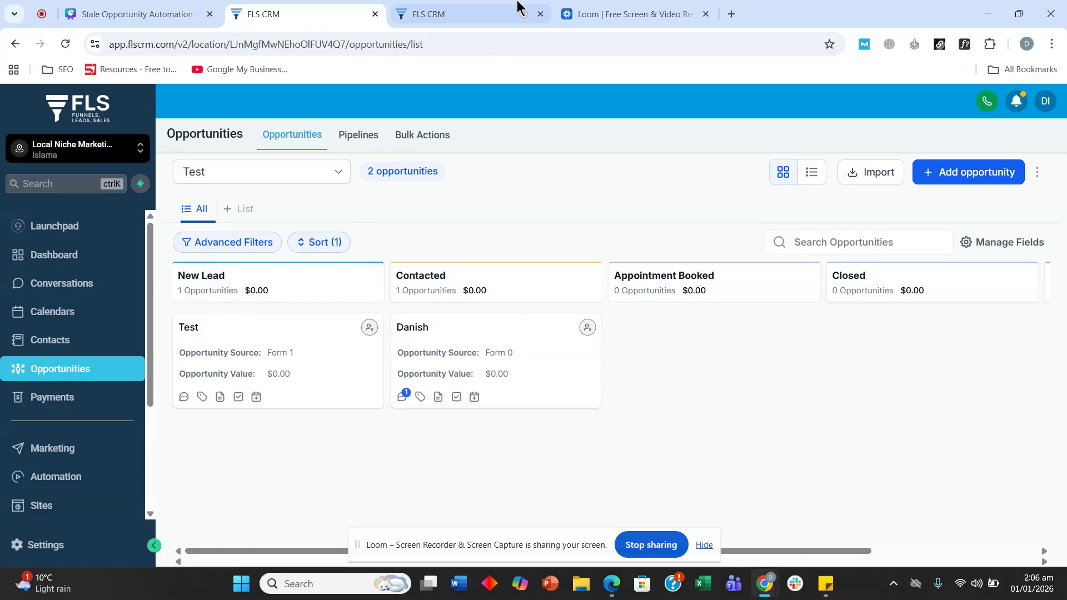
left_click(516, 10)
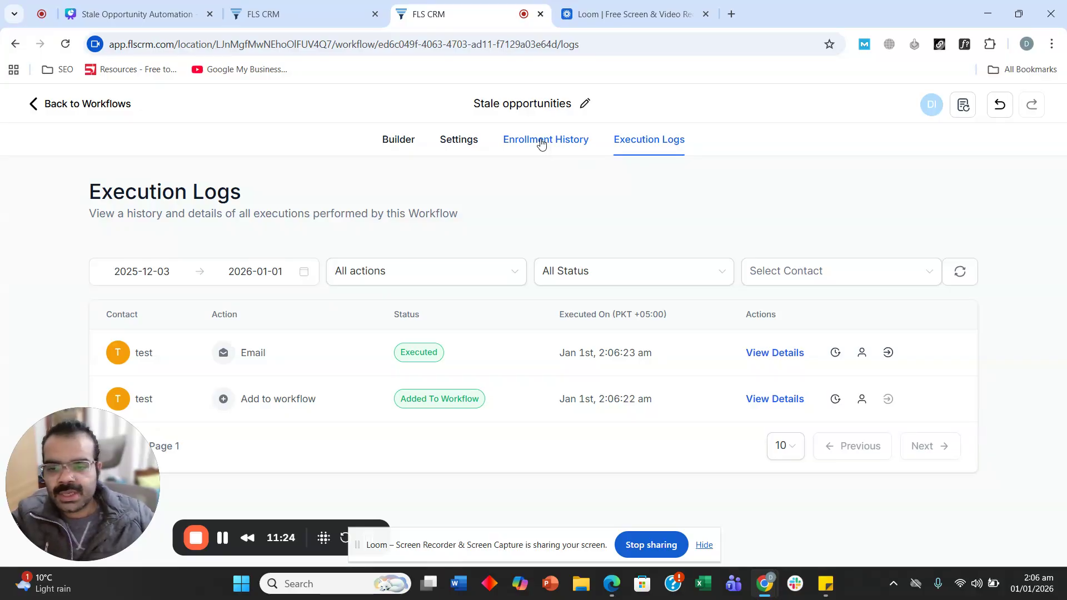
left_click(65, 44)
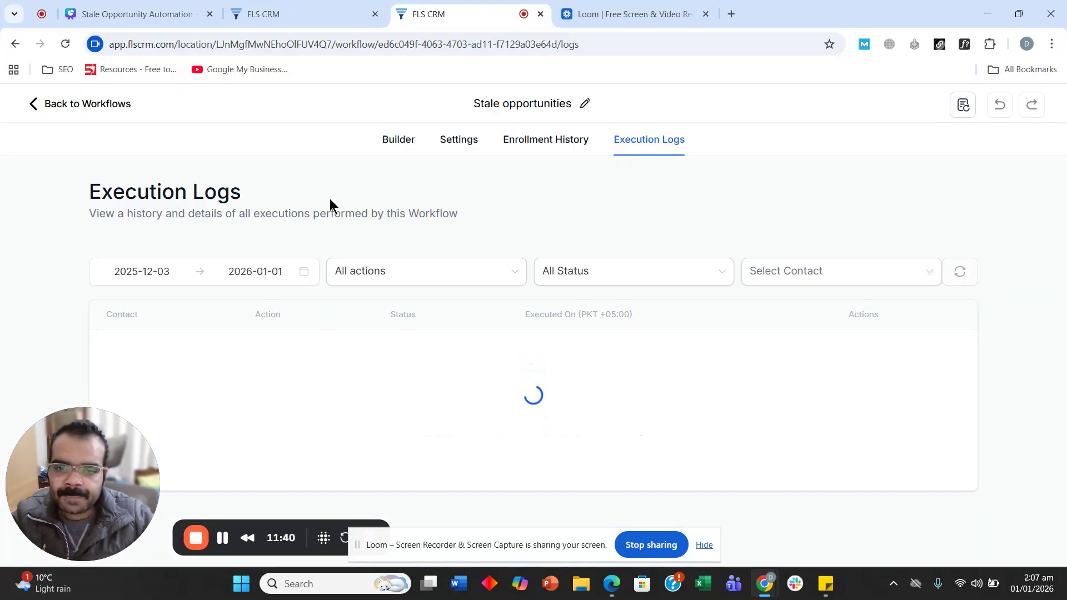
scroll(328, 202, "down", 2)
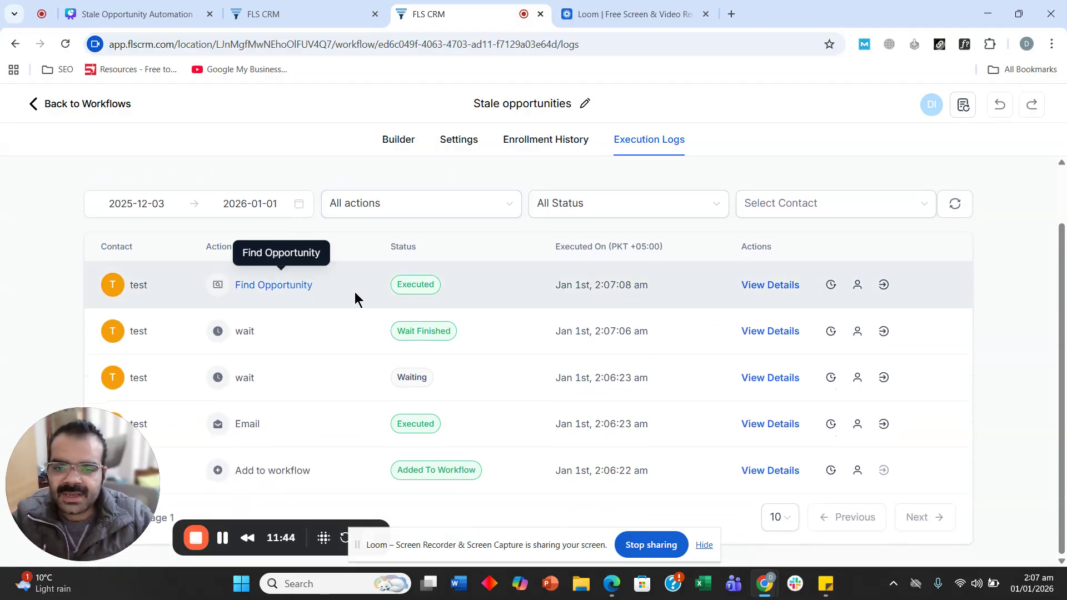
left_click(325, 12)
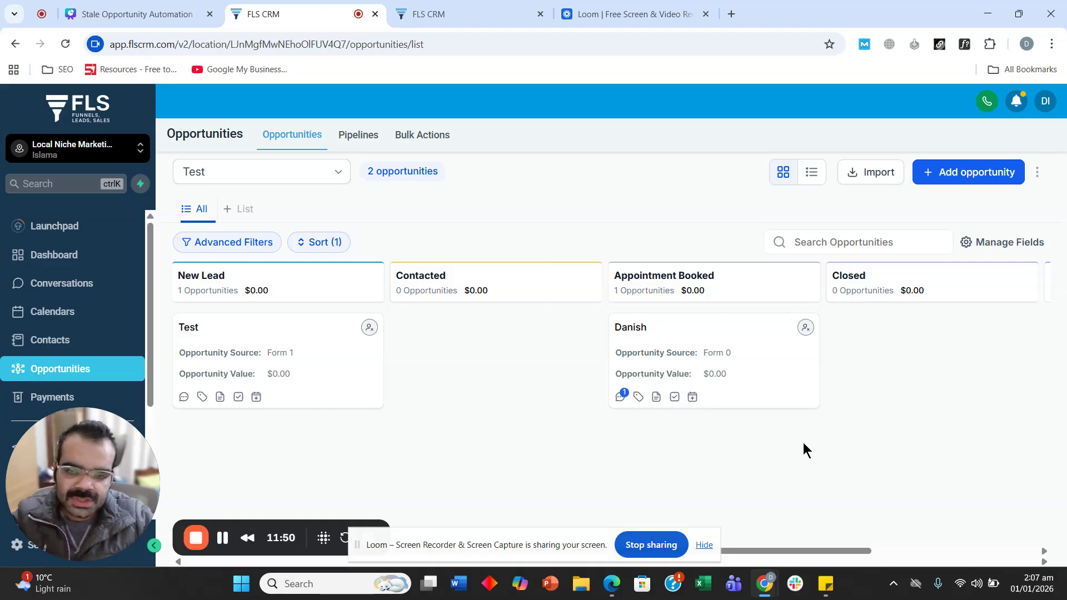
left_click(432, 15)
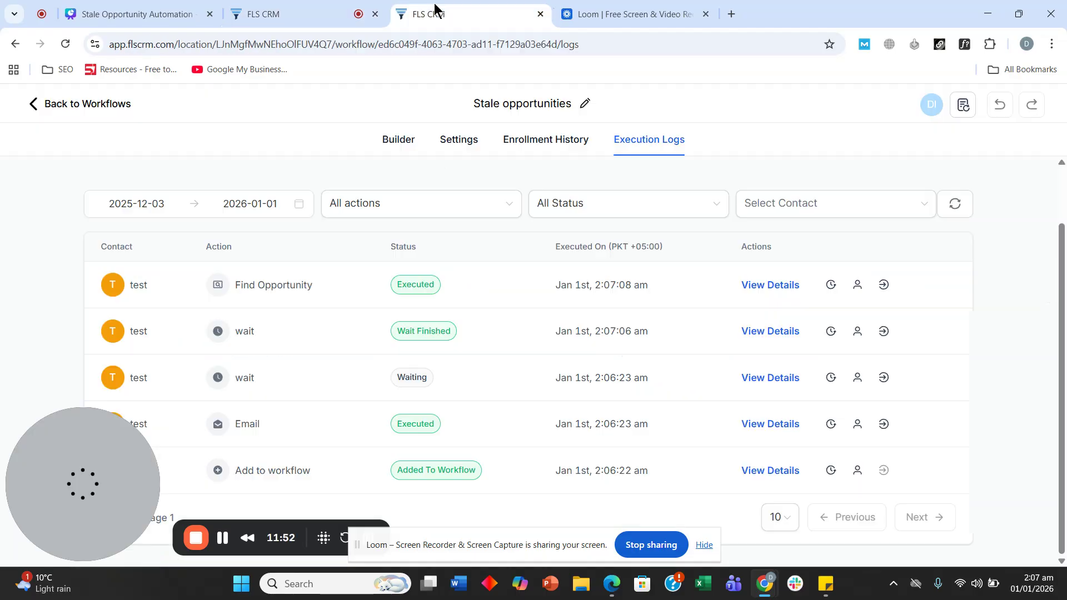
Step: Examine the Contact Reply and Time Out branches of the Stale opportunities workflow in the builder
left_click(382, 140)
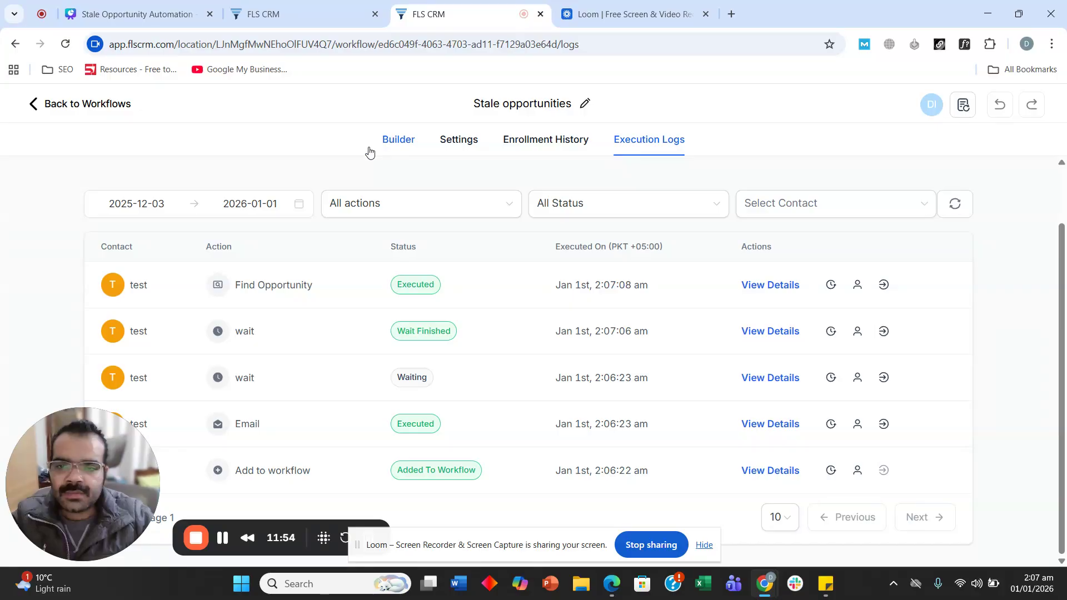
scroll(271, 263, "down", 2)
scroll(253, 262, "down", 1)
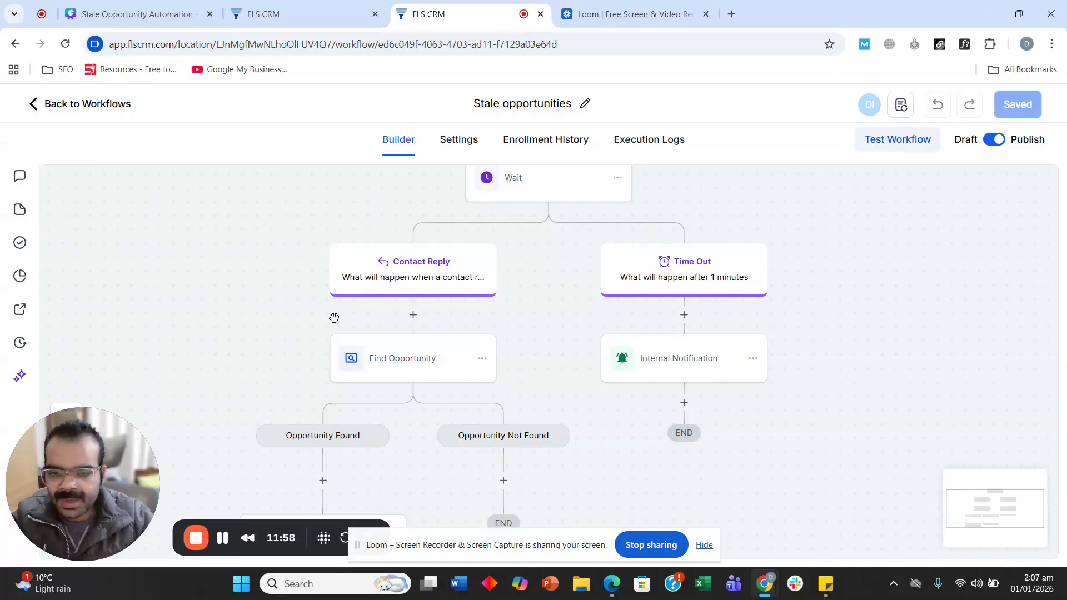
scroll(276, 290, "down", 2)
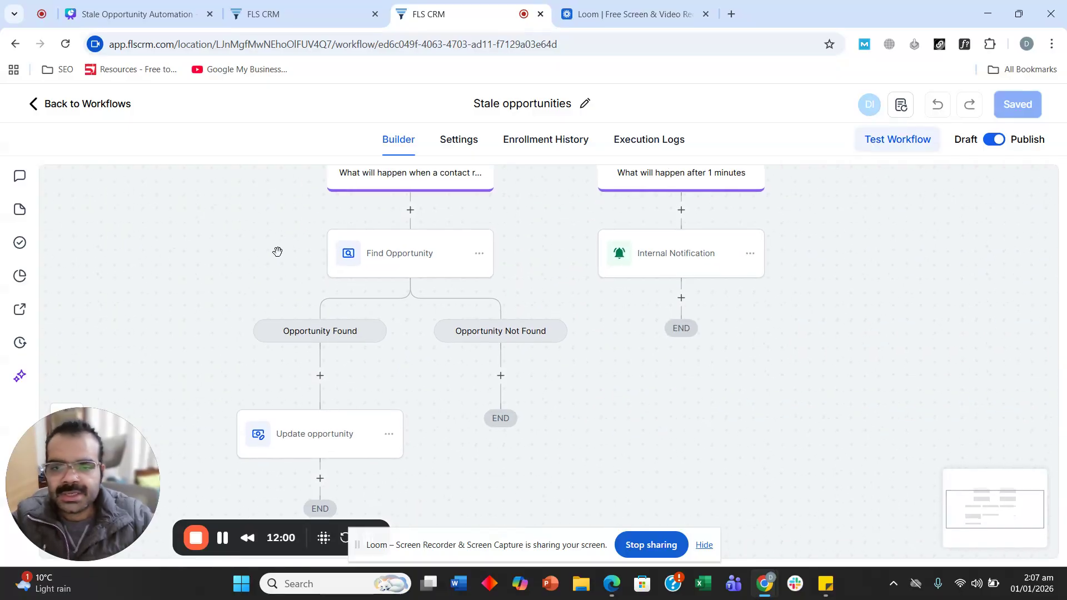
scroll(267, 246, "up", 1)
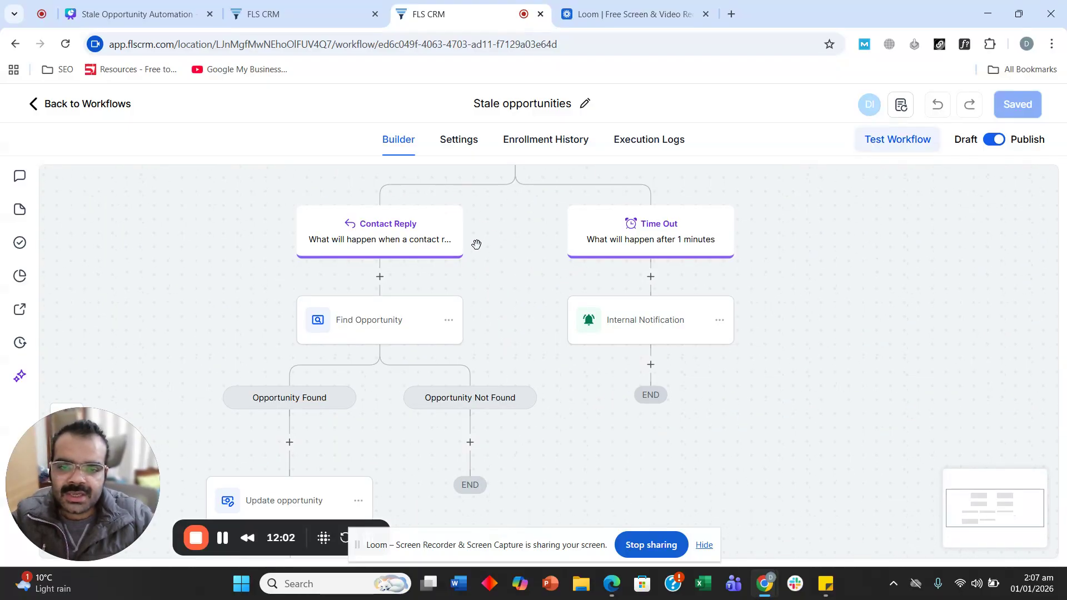